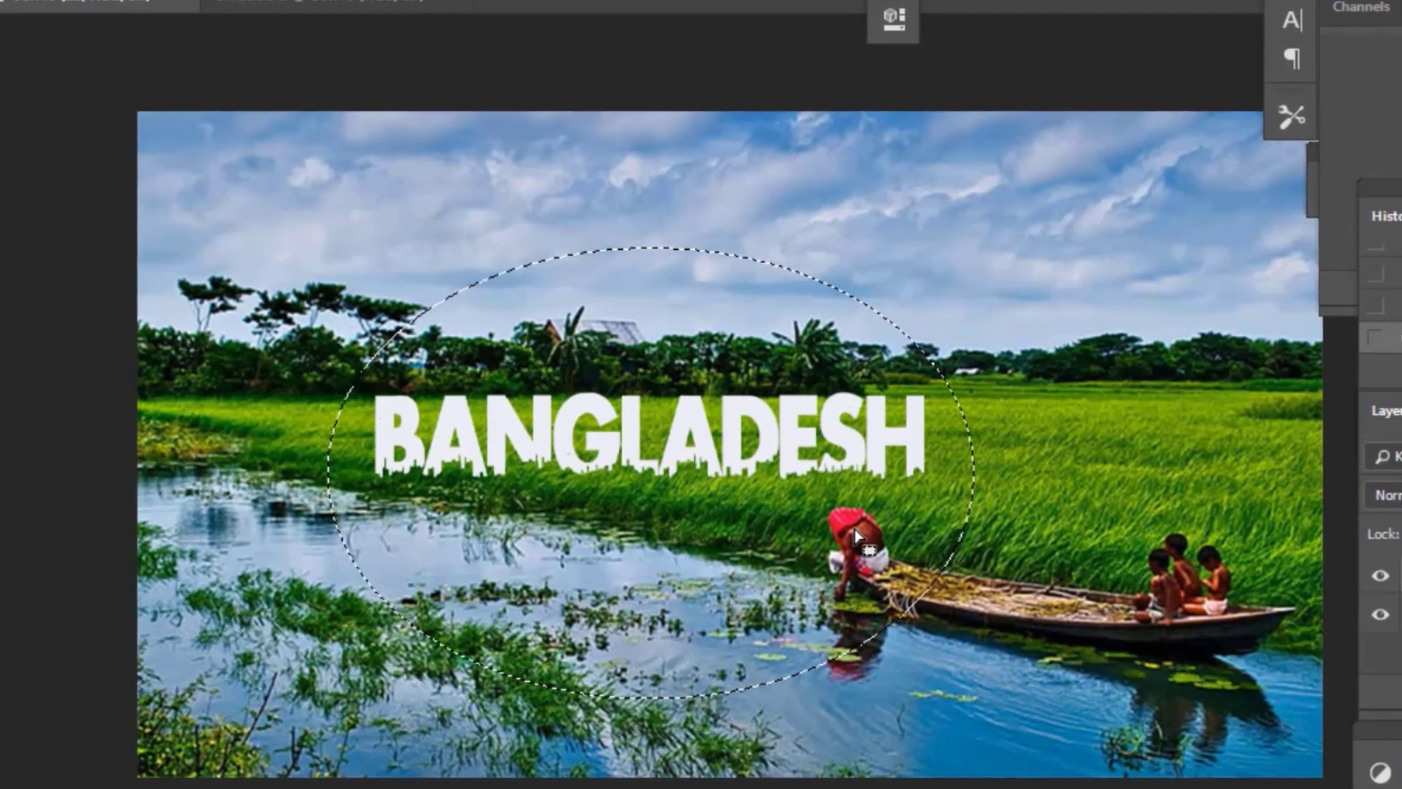
Position the elliptical selection around the BANGLADESH lettering and the man in red, and mask layer 22 with it.
{"action": "left_click_drag", "start_coordinate": [858, 527], "coordinate": [828, 484]}
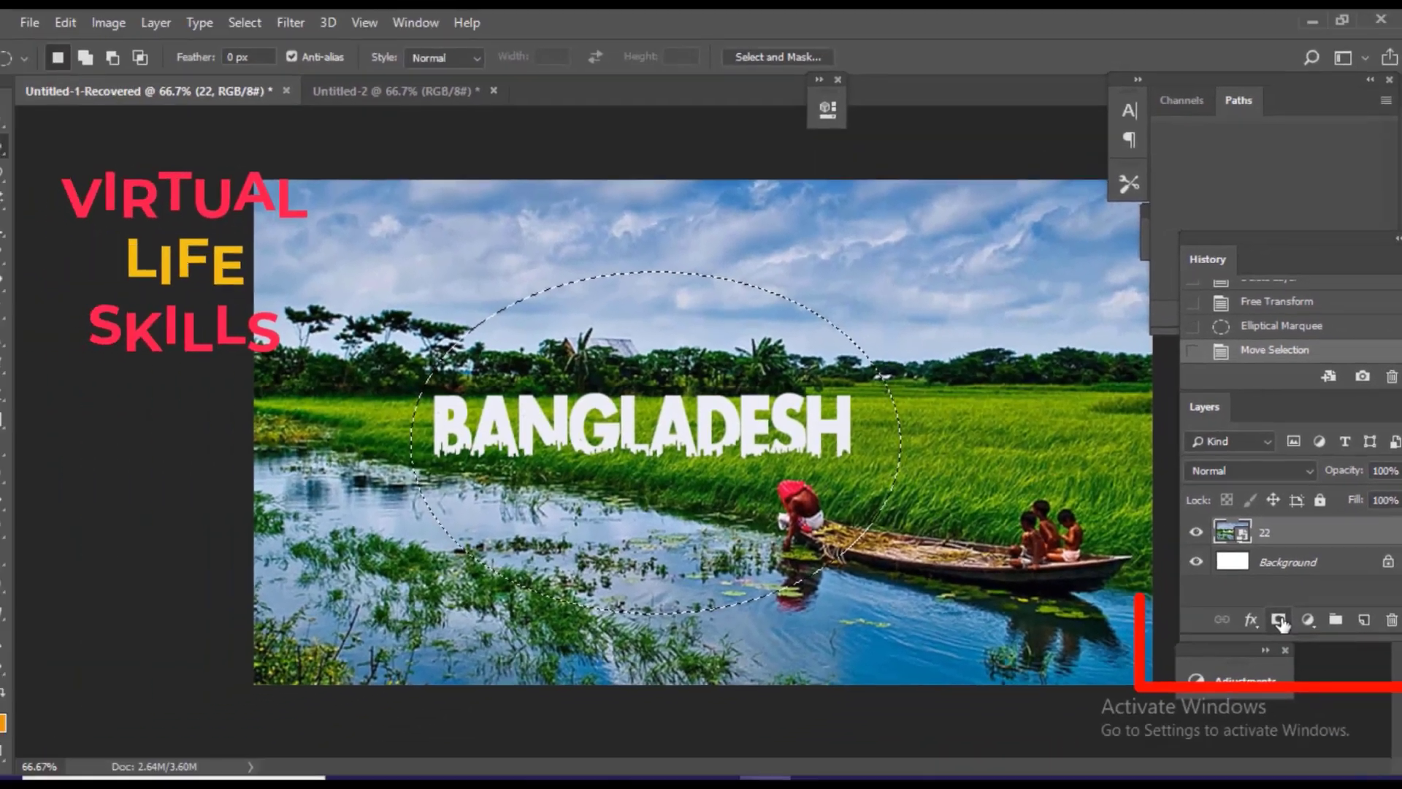
{"action": "left_click", "coordinate": [1251, 669]}
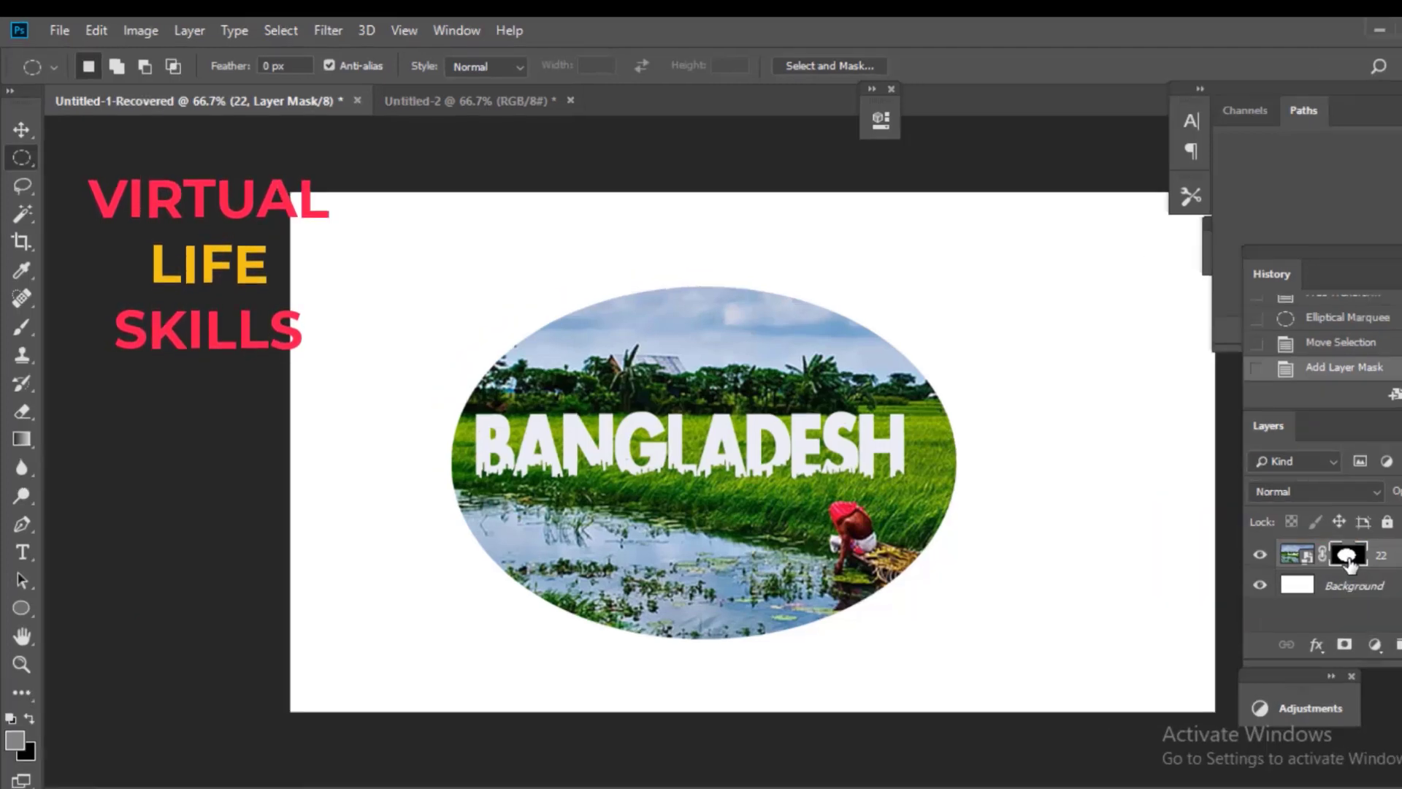
Load the selection from layer 22's mask, crop the image to that oval, and deselect.
{"action": "left_click", "coordinate": [1348, 559], "text": "ctrl"}
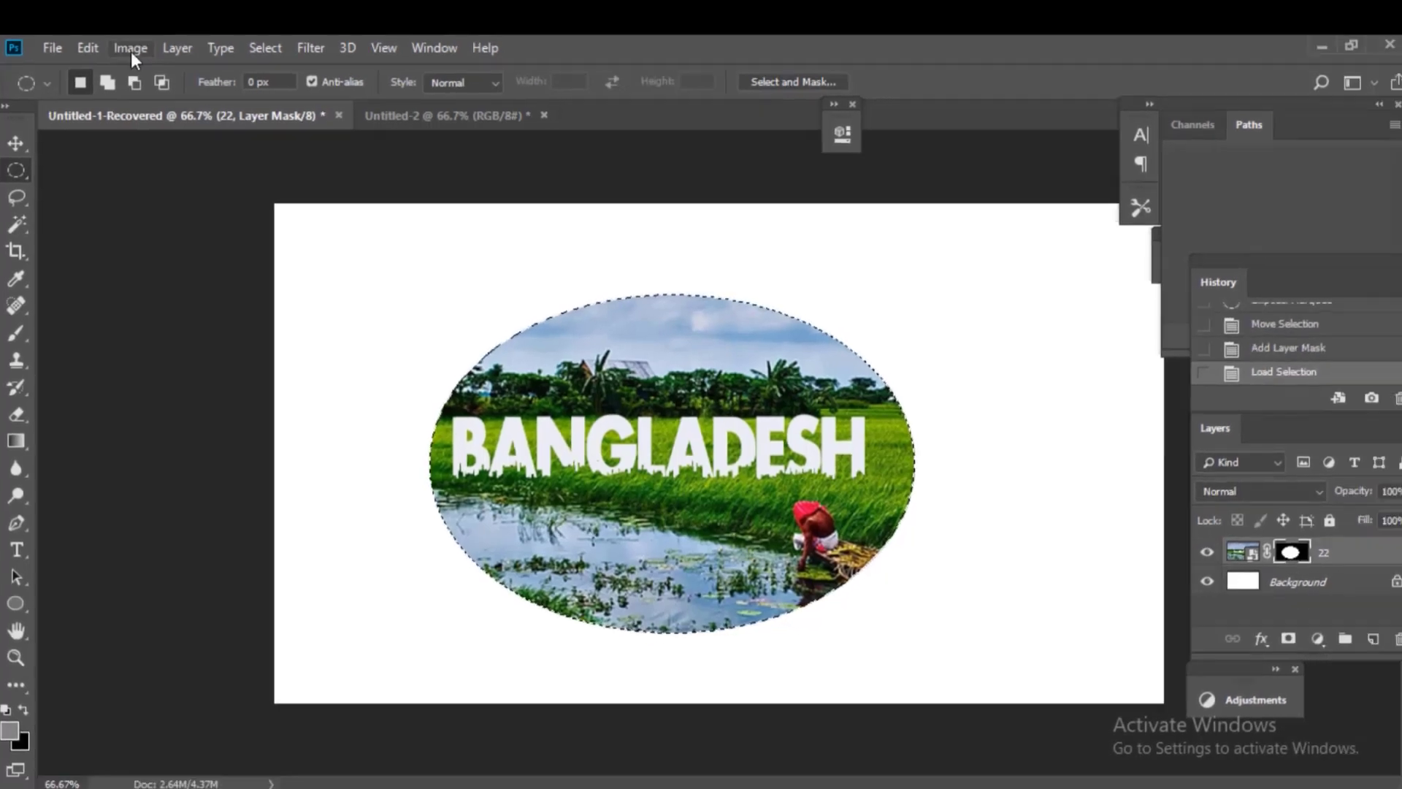
{"action": "left_click", "coordinate": [130, 50]}
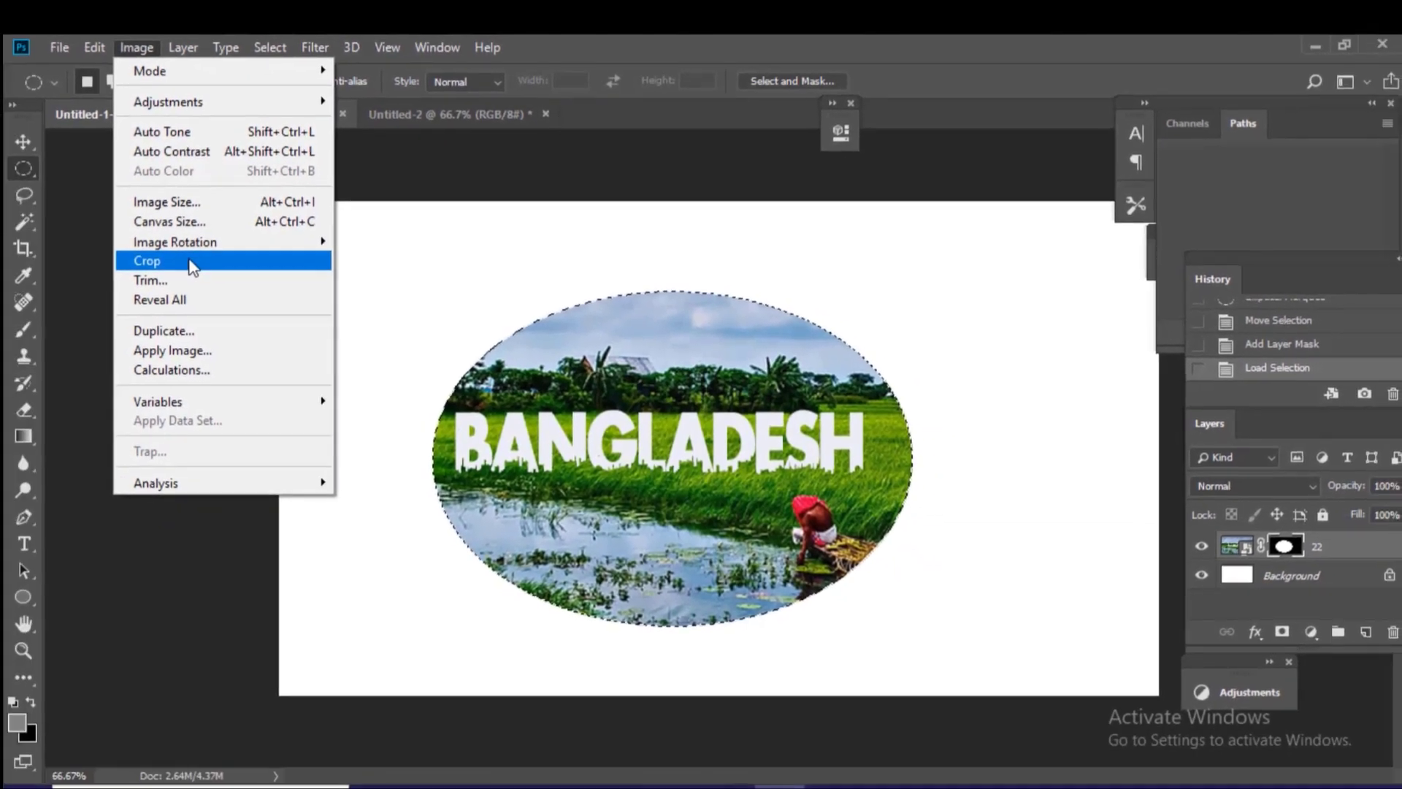
{"action": "left_click", "coordinate": [191, 266]}
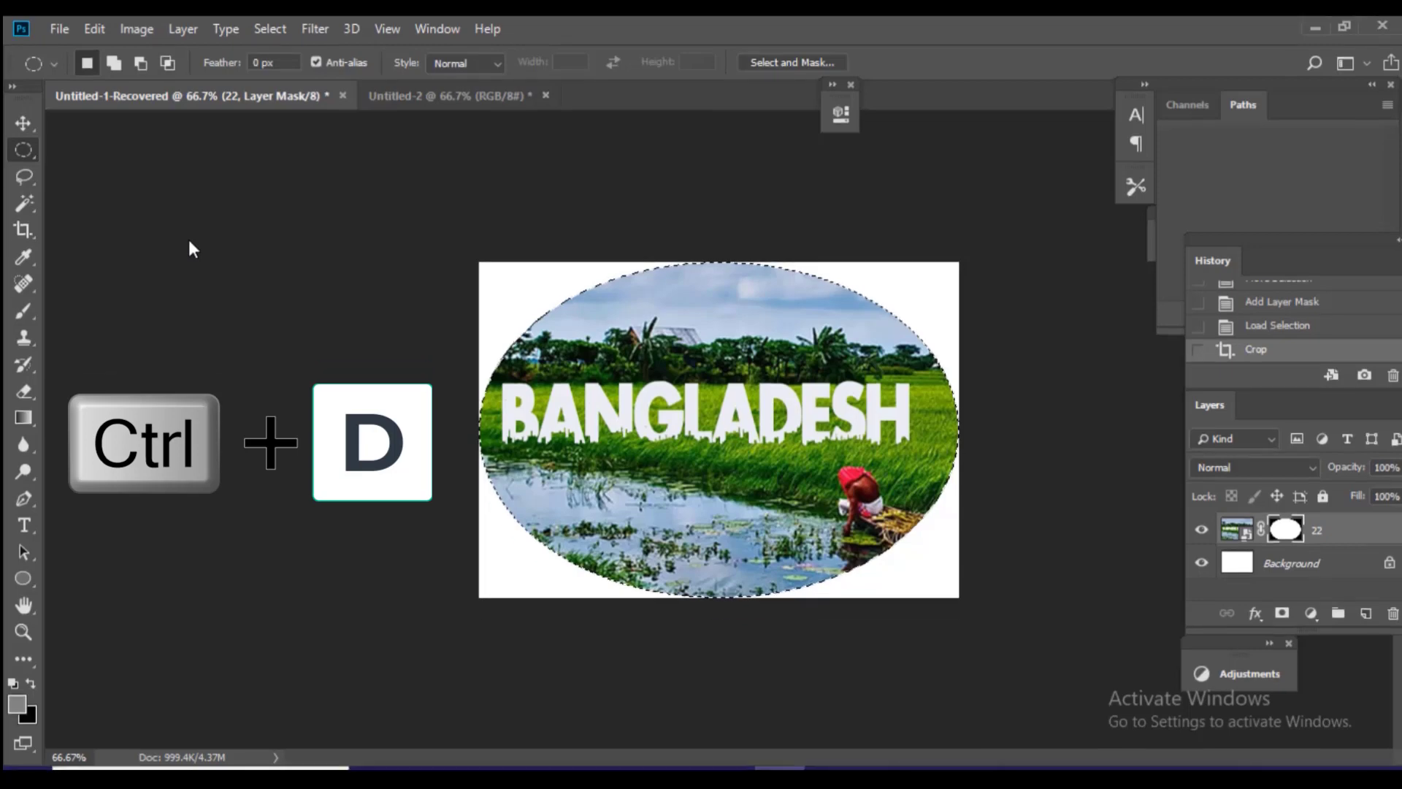
{"action": "key", "text": "ctrl+d"}
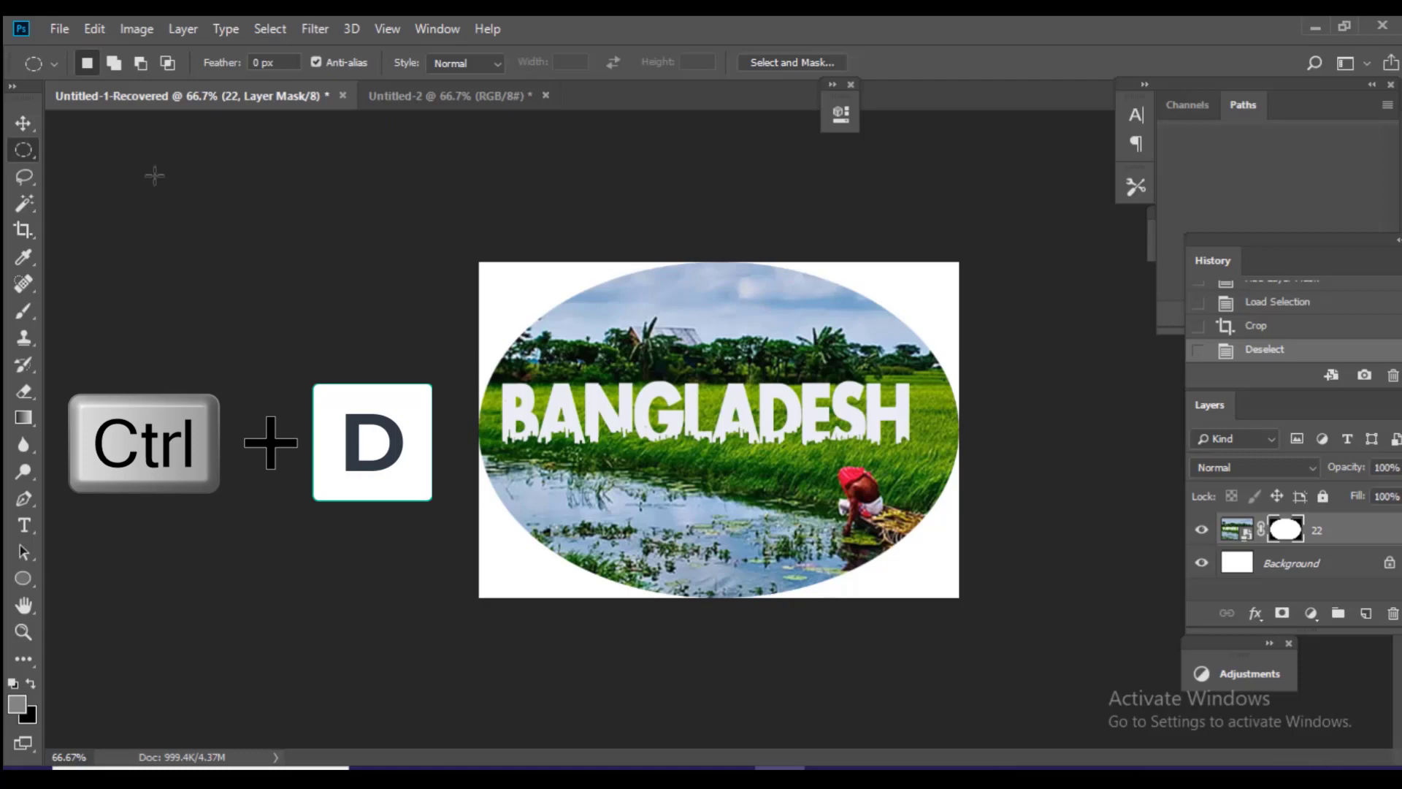
{"action": "left_click", "coordinate": [23, 122]}
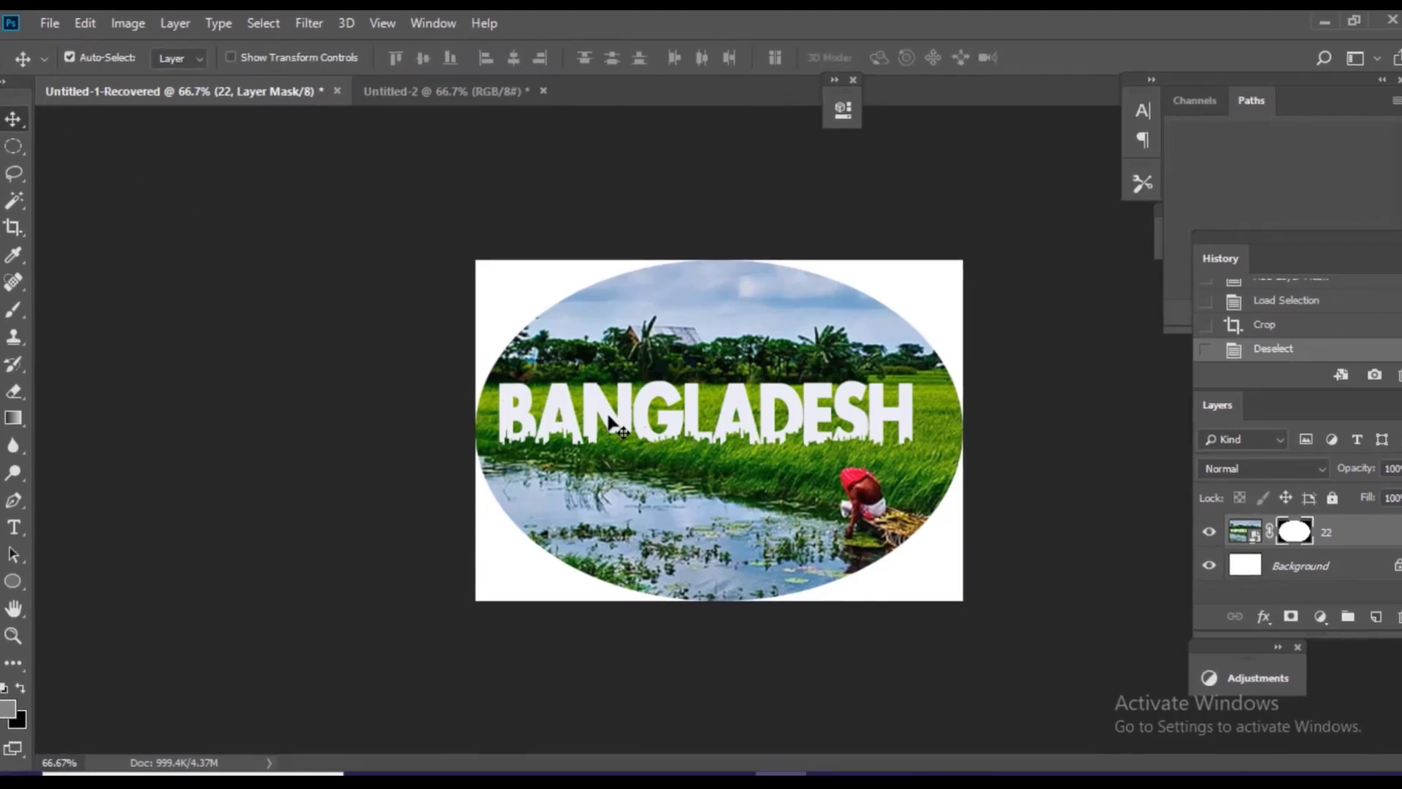
{"action": "left_click_drag", "start_coordinate": [598, 385], "coordinate": [582, 418]}
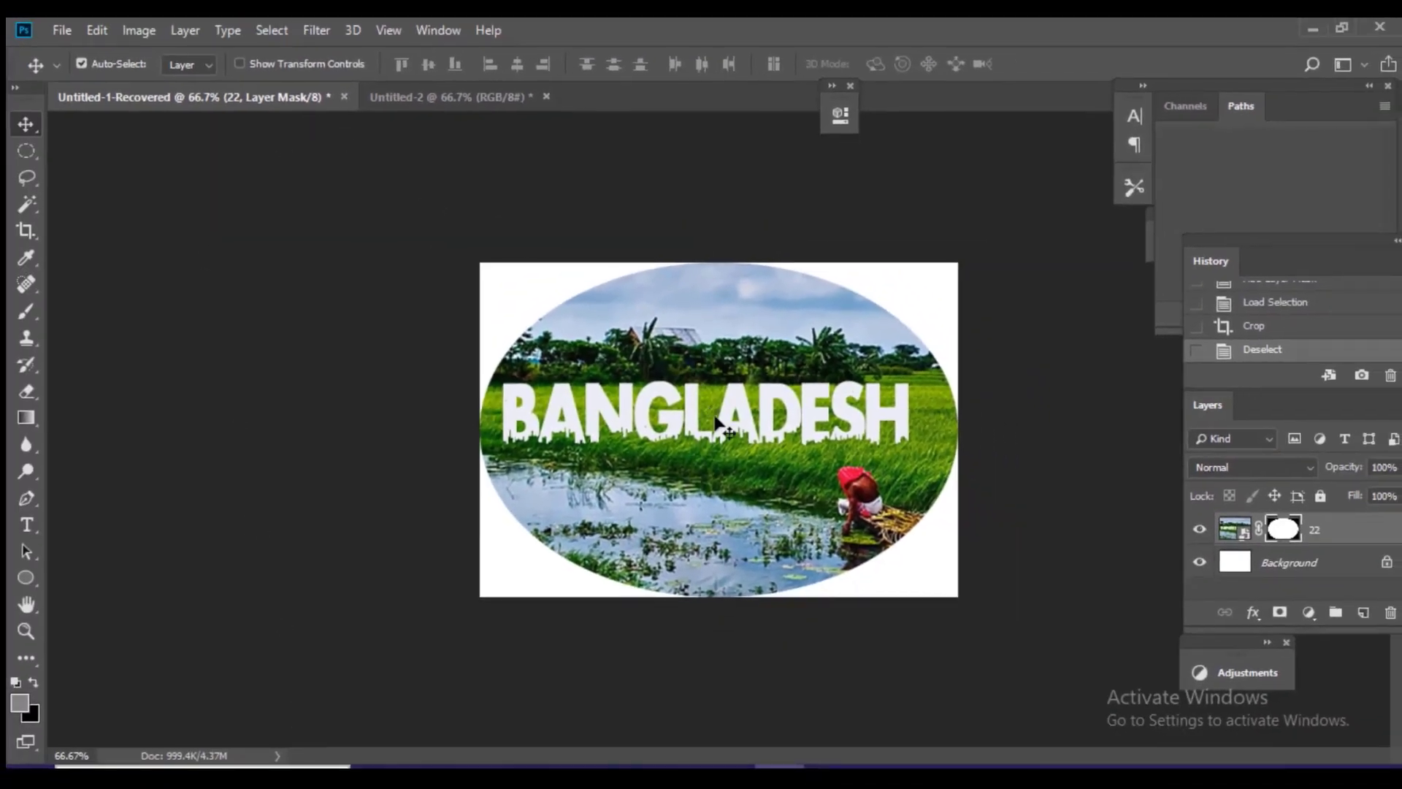
Save a copy of the oval image as a JPEG named "circle pic" in the urban jungle font folder, at quality 12 (Maximum).
{"action": "left_click", "coordinate": [67, 28]}
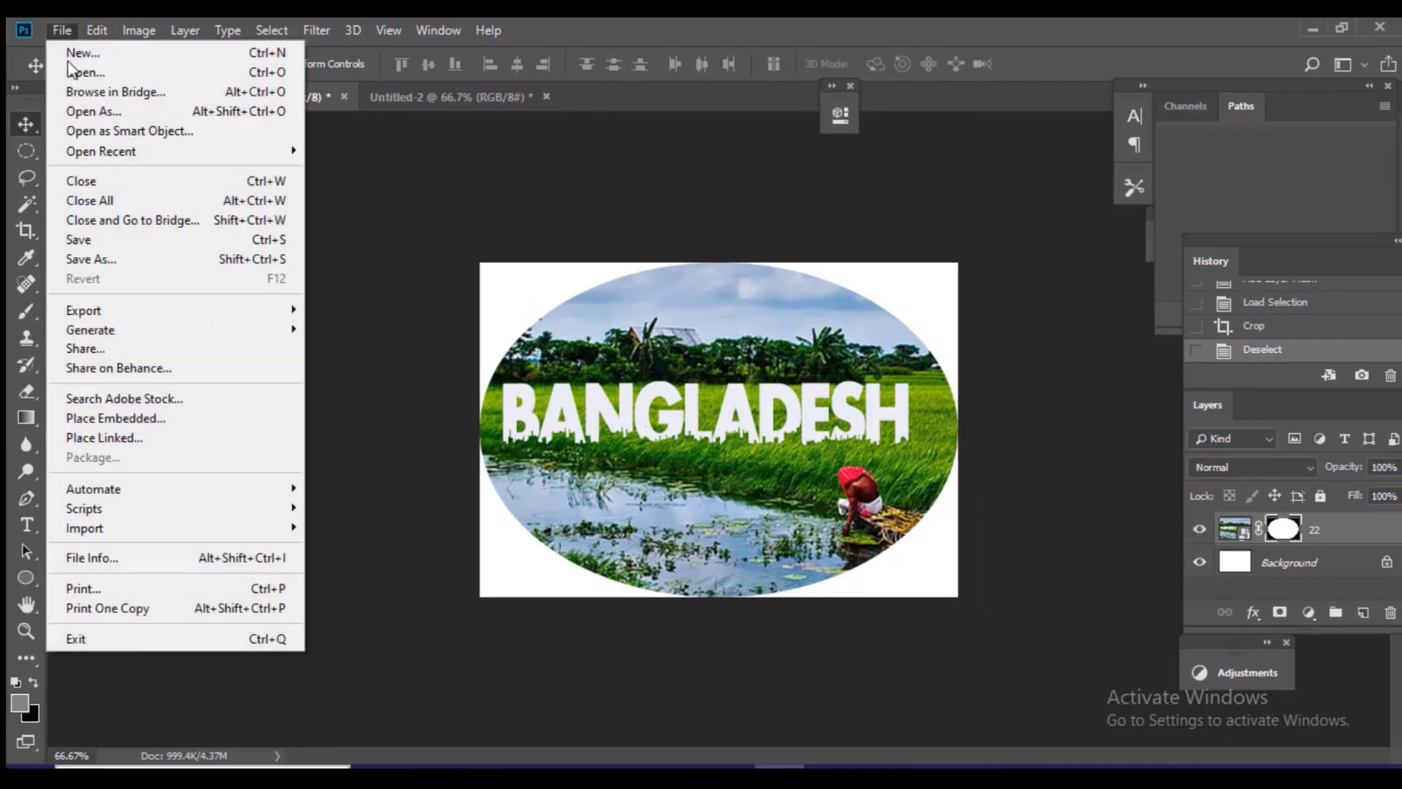
{"action": "left_click", "coordinate": [92, 260]}
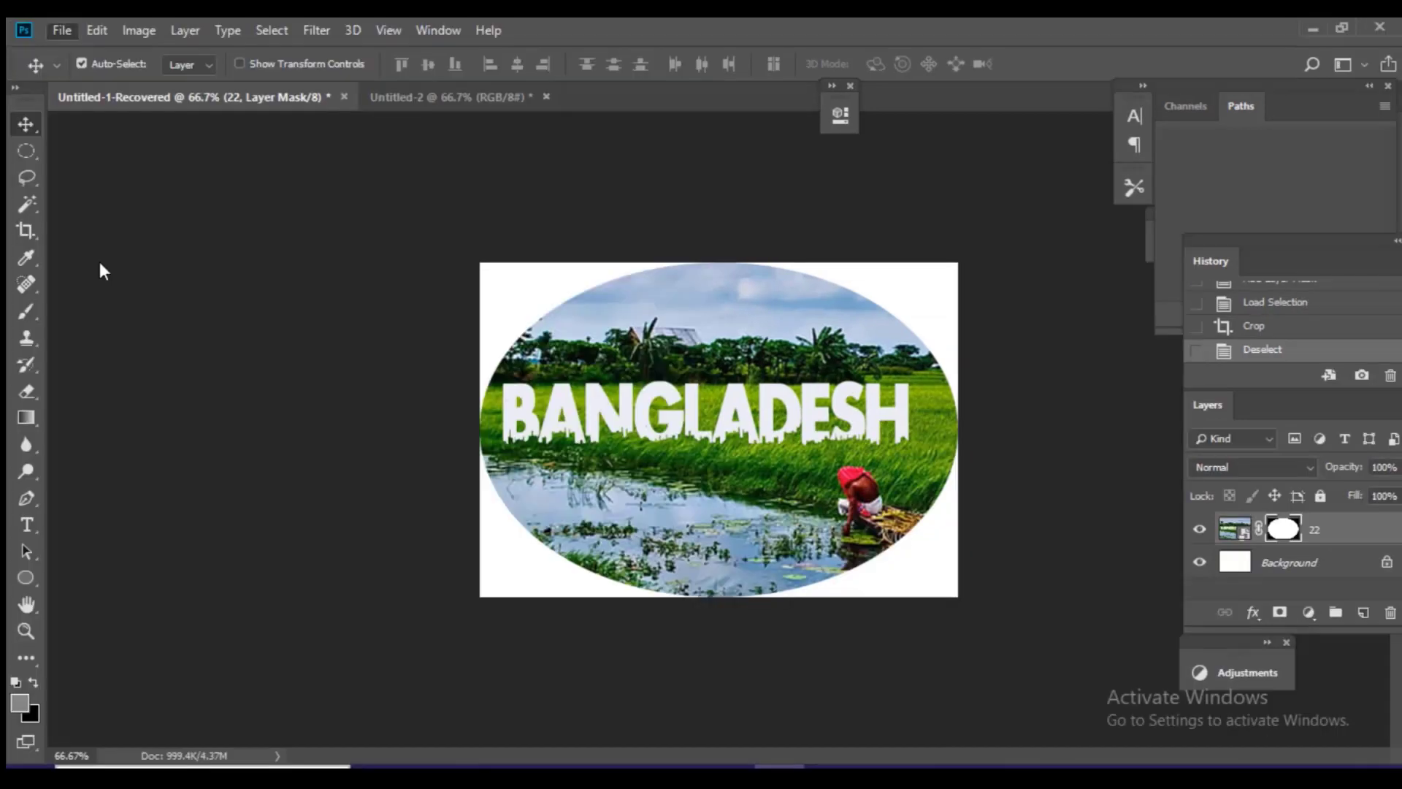
{"action": "scroll", "coordinate": [100, 268], "scroll_direction": "down", "scroll_amount": 1}
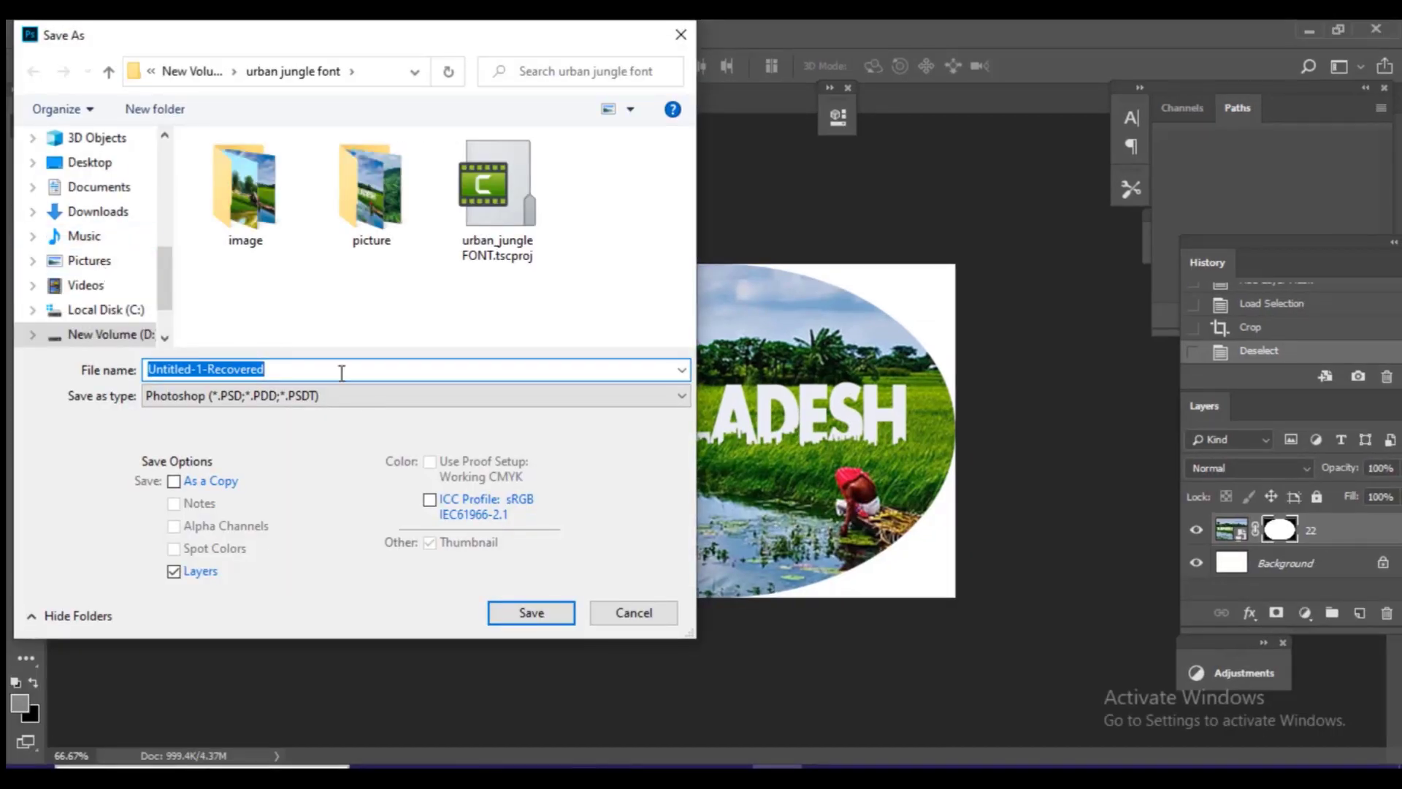
{"action": "left_click", "coordinate": [358, 395]}
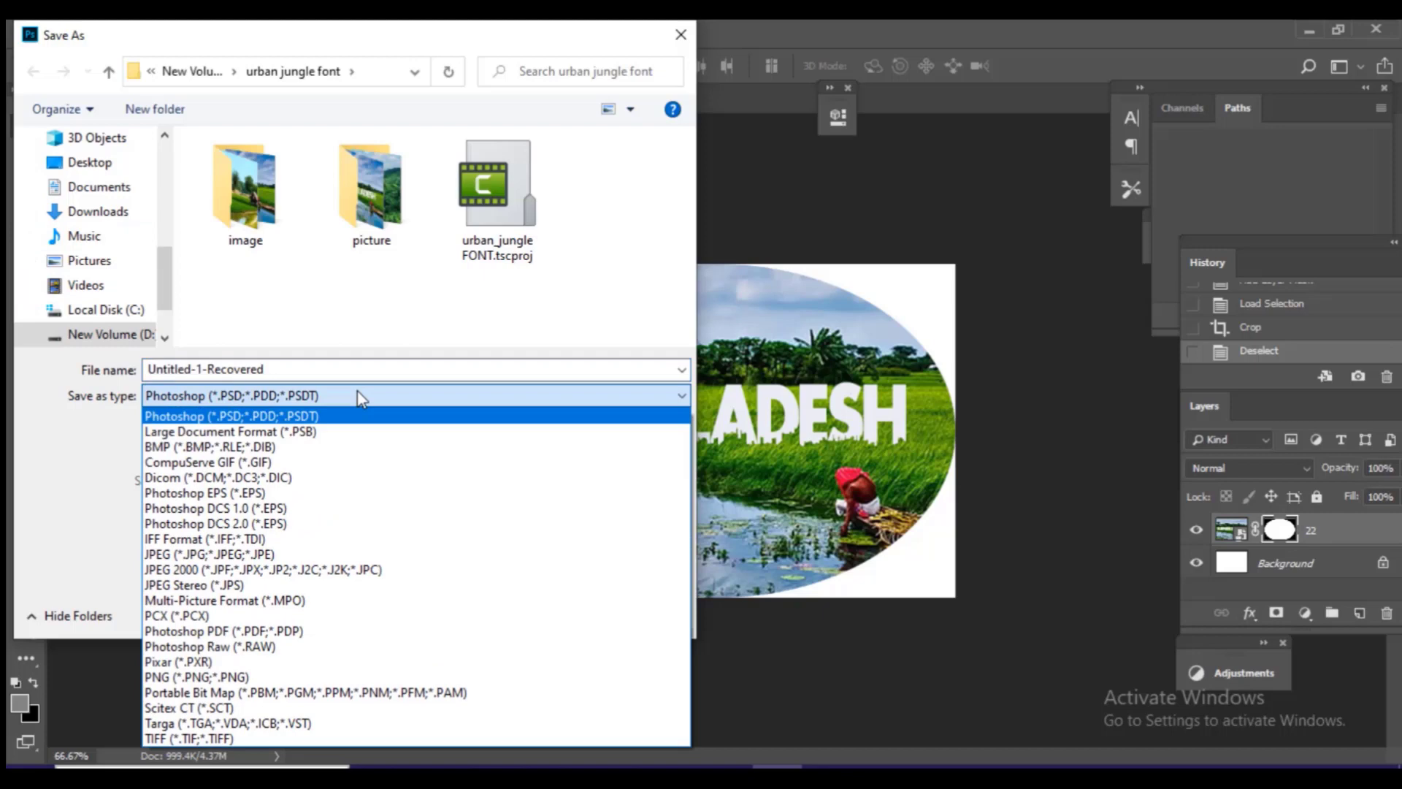
{"action": "left_click", "coordinate": [314, 555]}
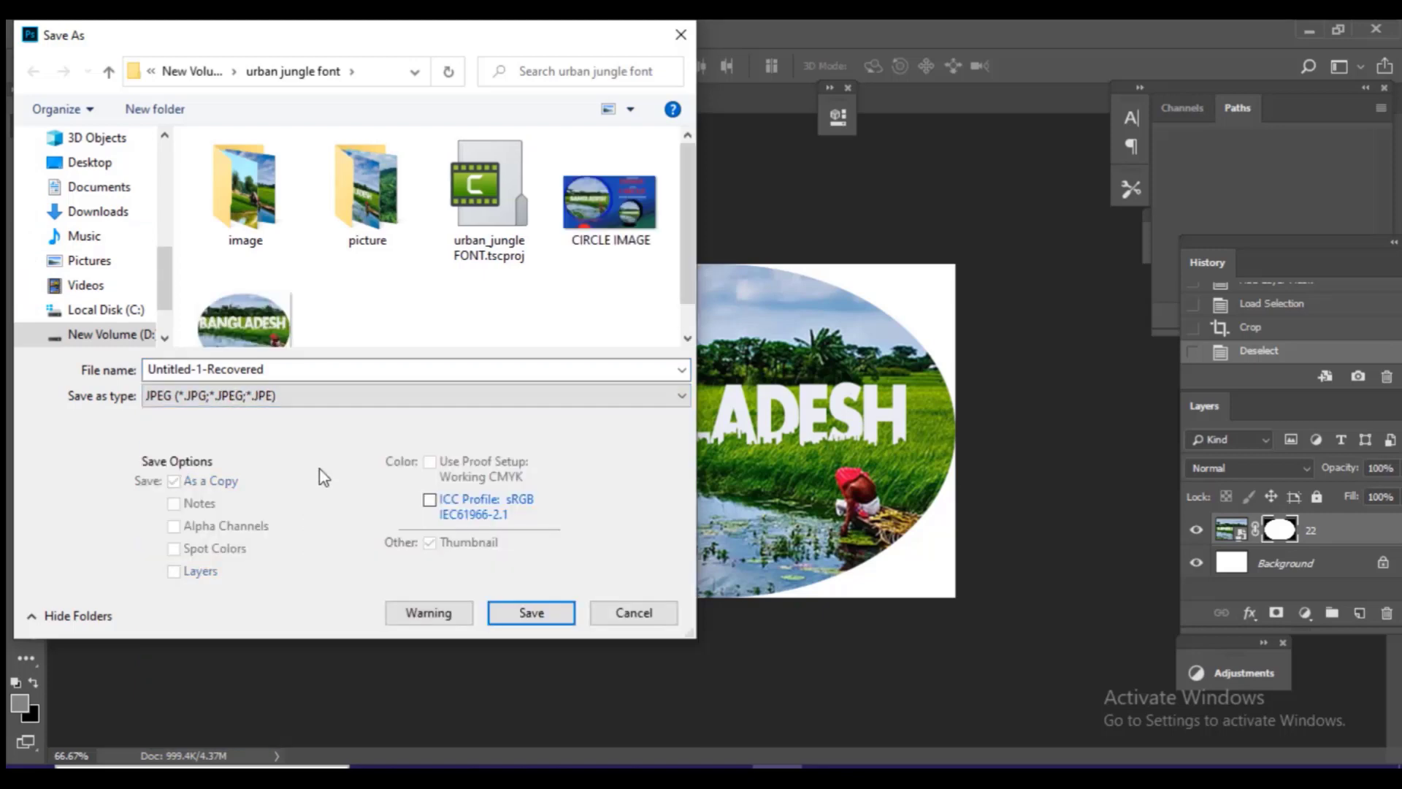
{"action": "double_click", "coordinate": [308, 367]}
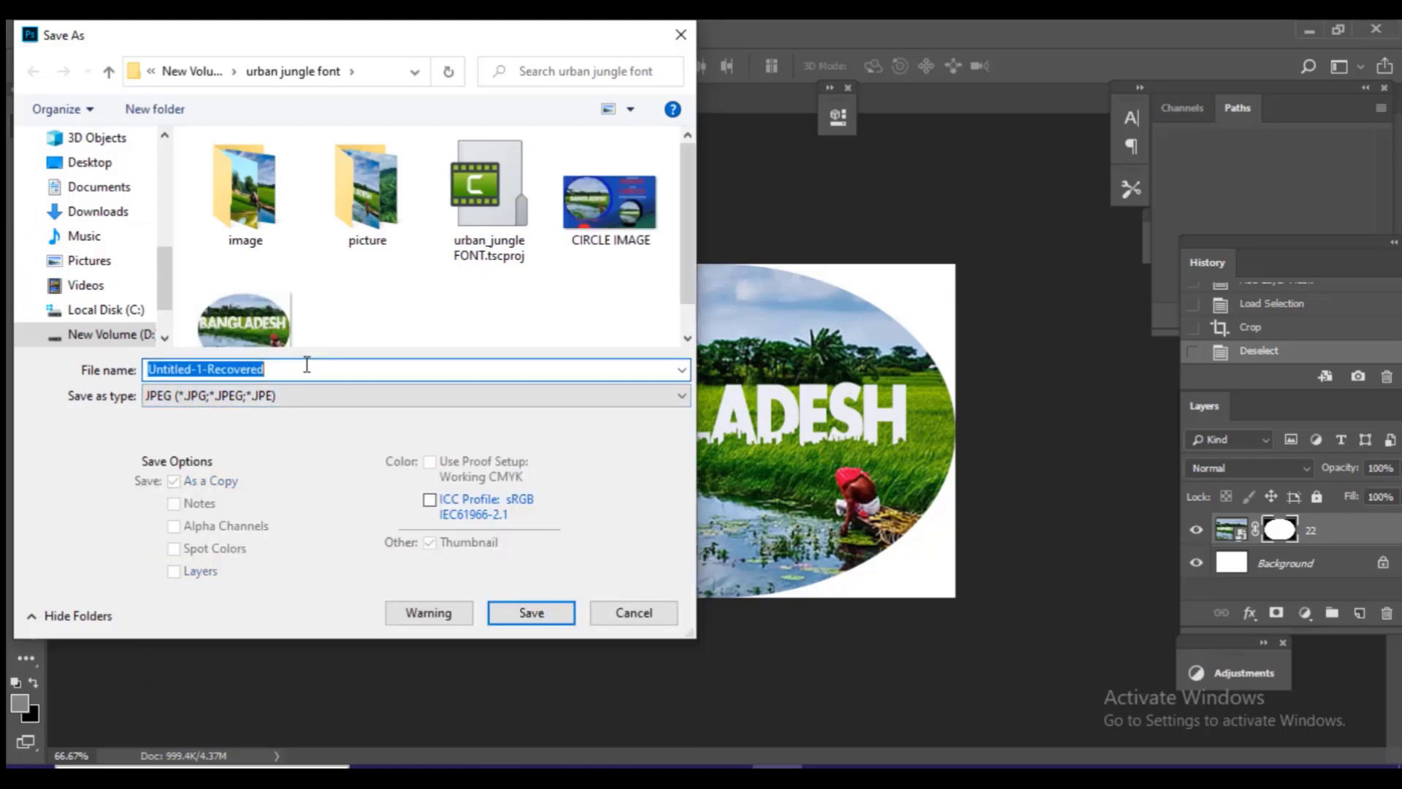
{"action": "key", "text": "BackSpace"}
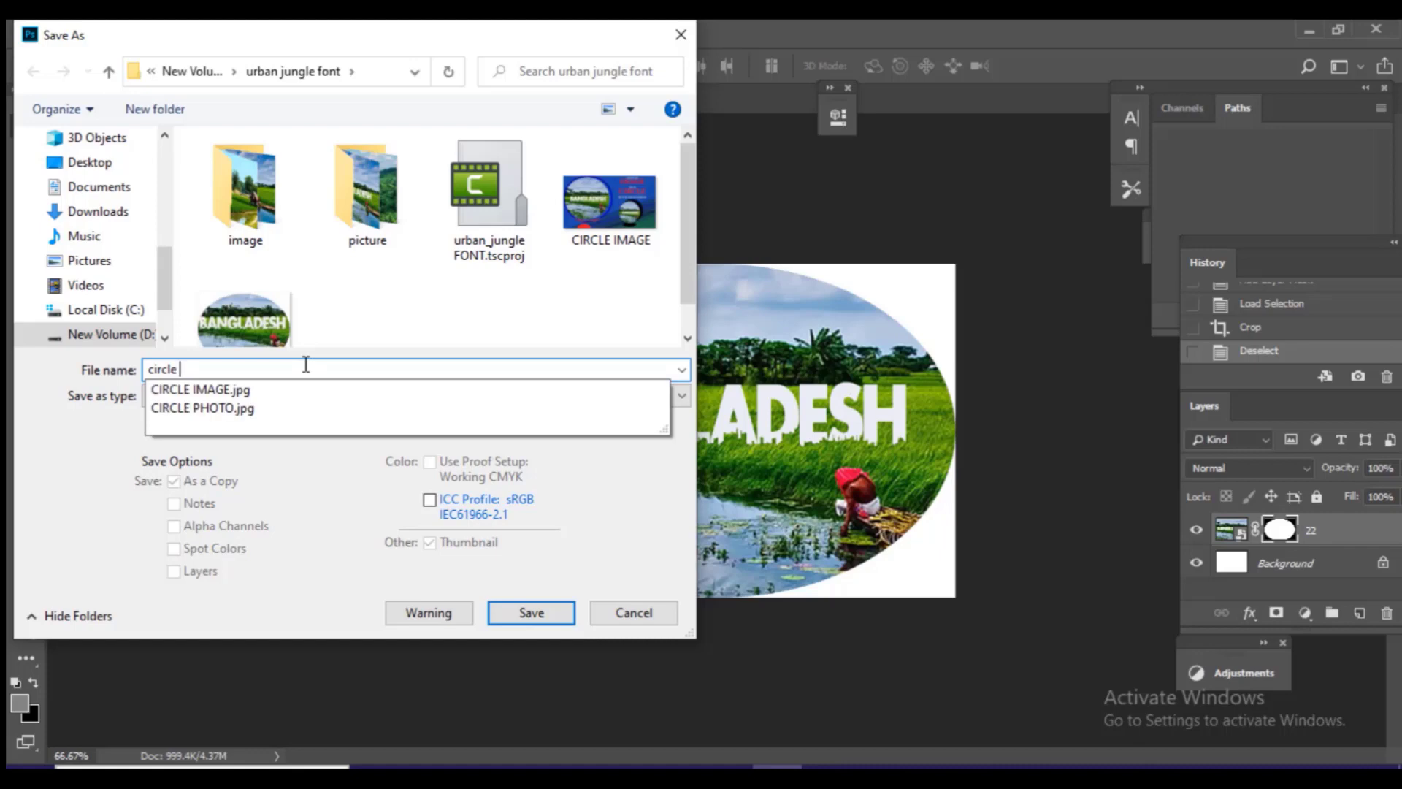
{"action": "type", "text": "pic"}
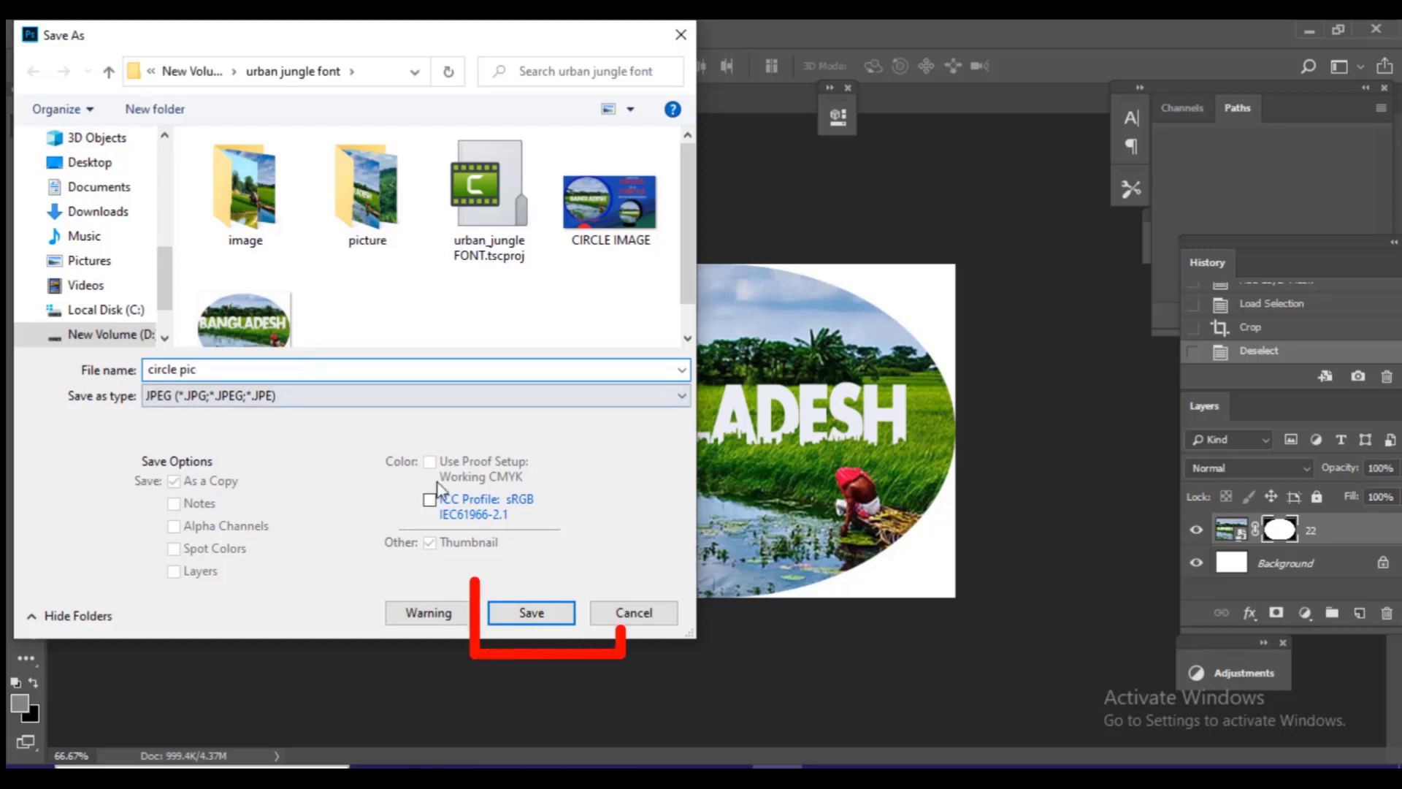
{"action": "left_click", "coordinate": [532, 614]}
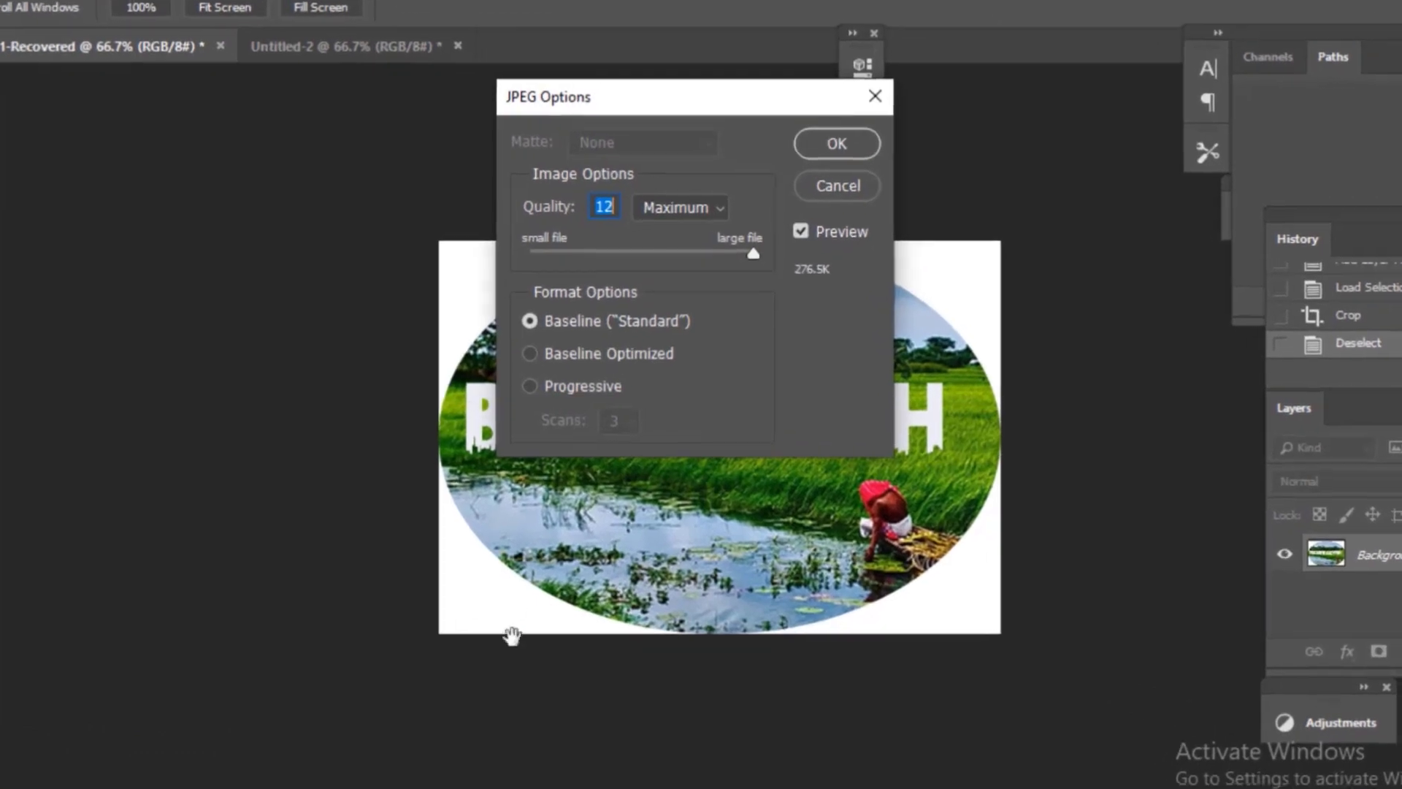
{"action": "key", "text": "Return"}
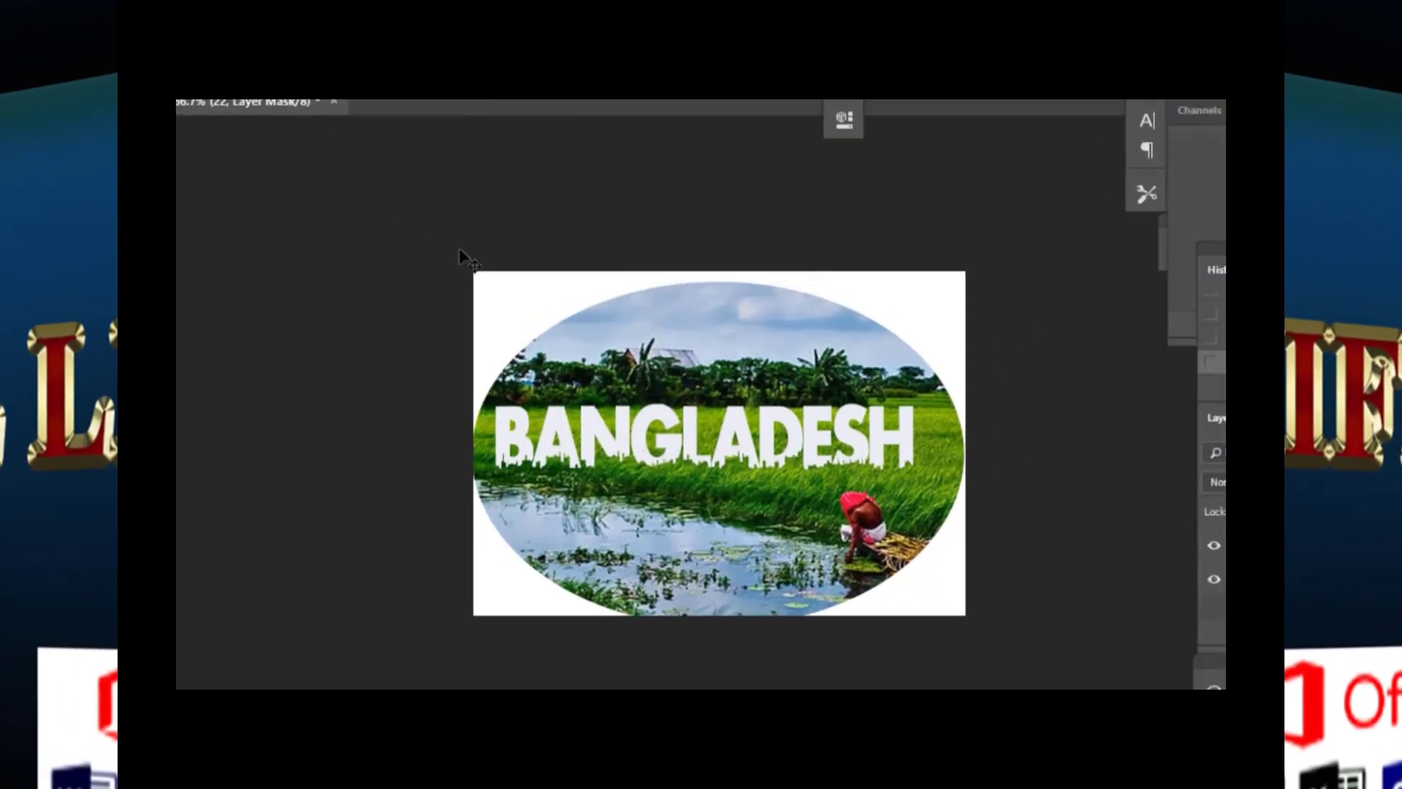
Create a new 1280 x 720 px document at 300 ppi in RGB Color with a white background.
{"action": "left_click", "coordinate": [44, 33]}
{"action": "left_click", "coordinate": [59, 54]}
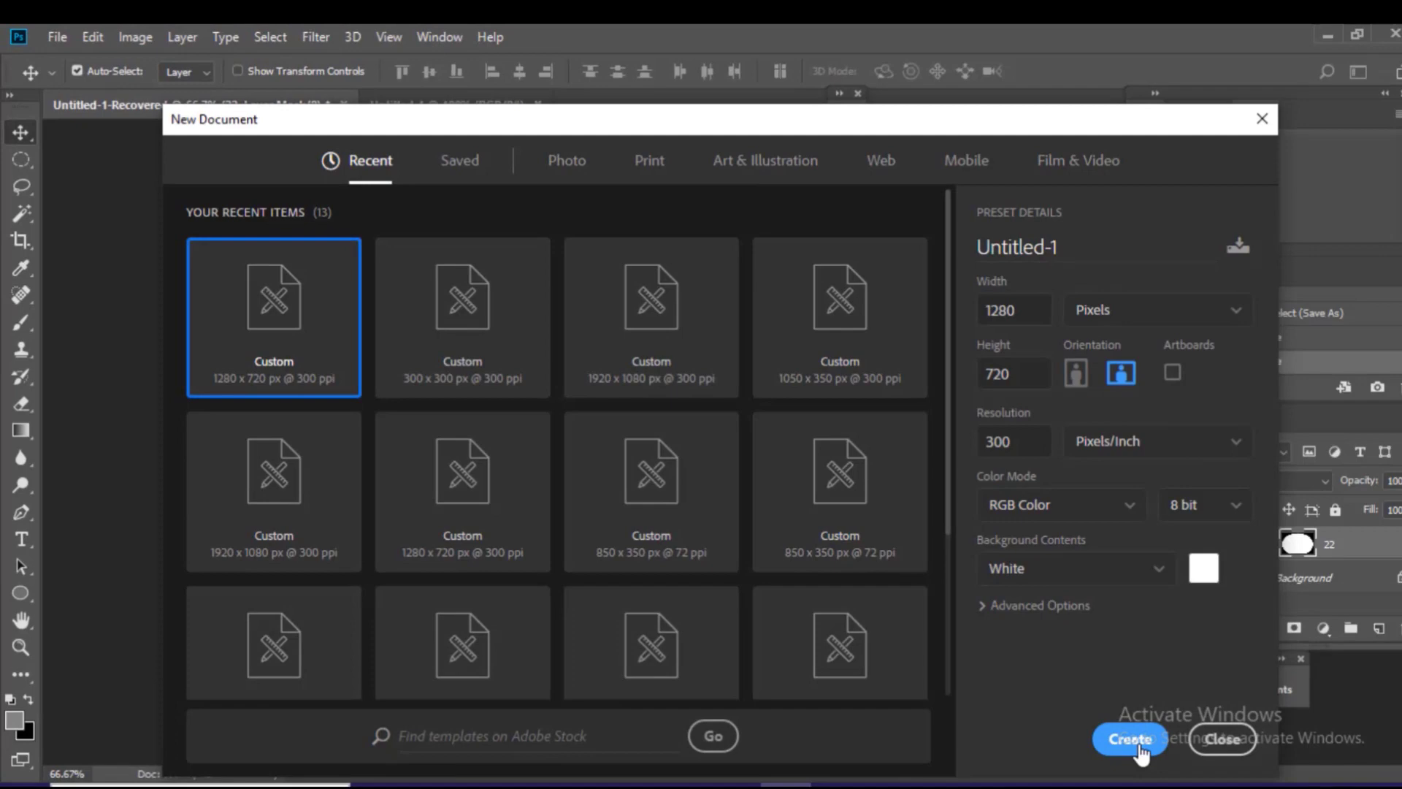
{"action": "left_click", "coordinate": [1139, 748]}
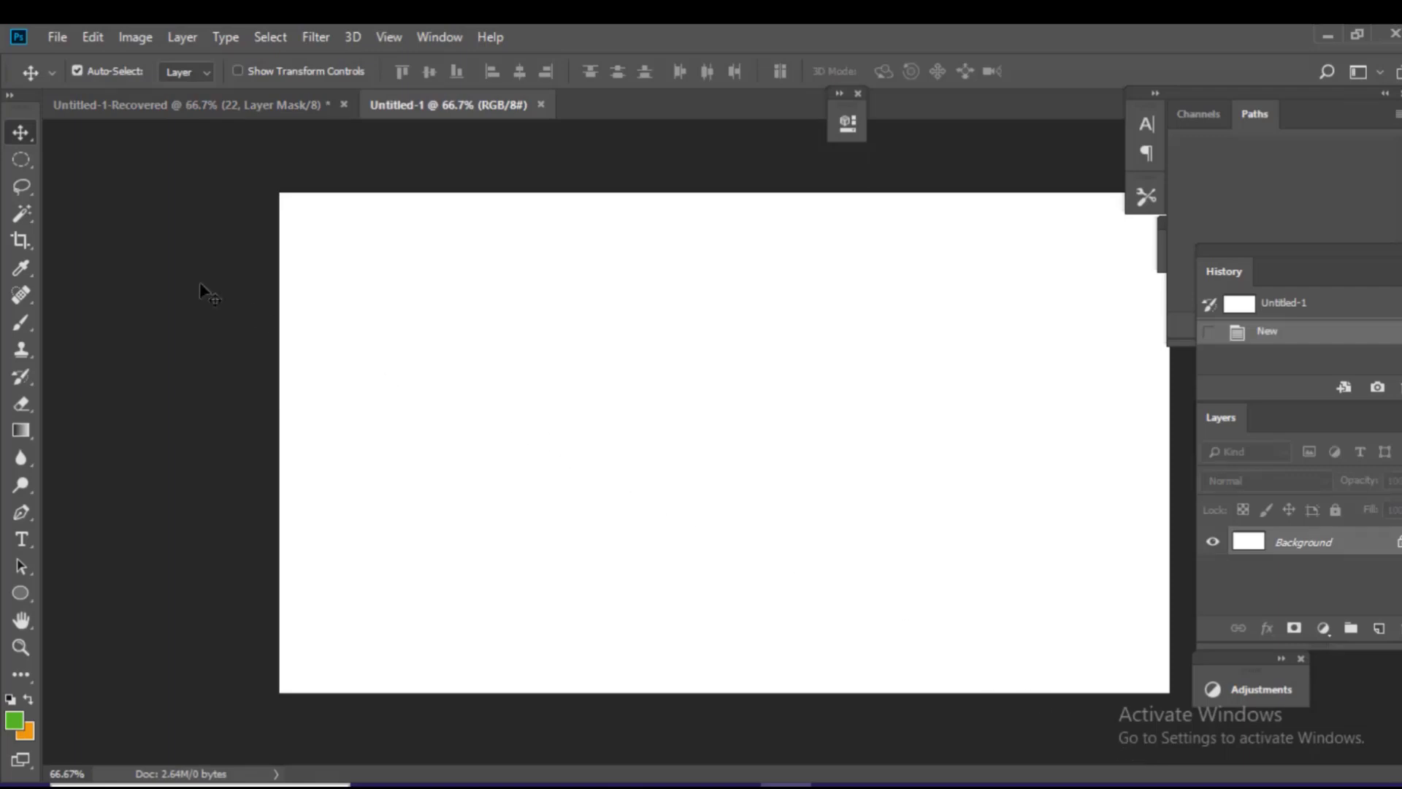
Fill the background with the dark red-to-black linear gradient preset, running diagonally and leaving a small green corner at the lower right.
{"action": "left_click", "coordinate": [14, 432]}
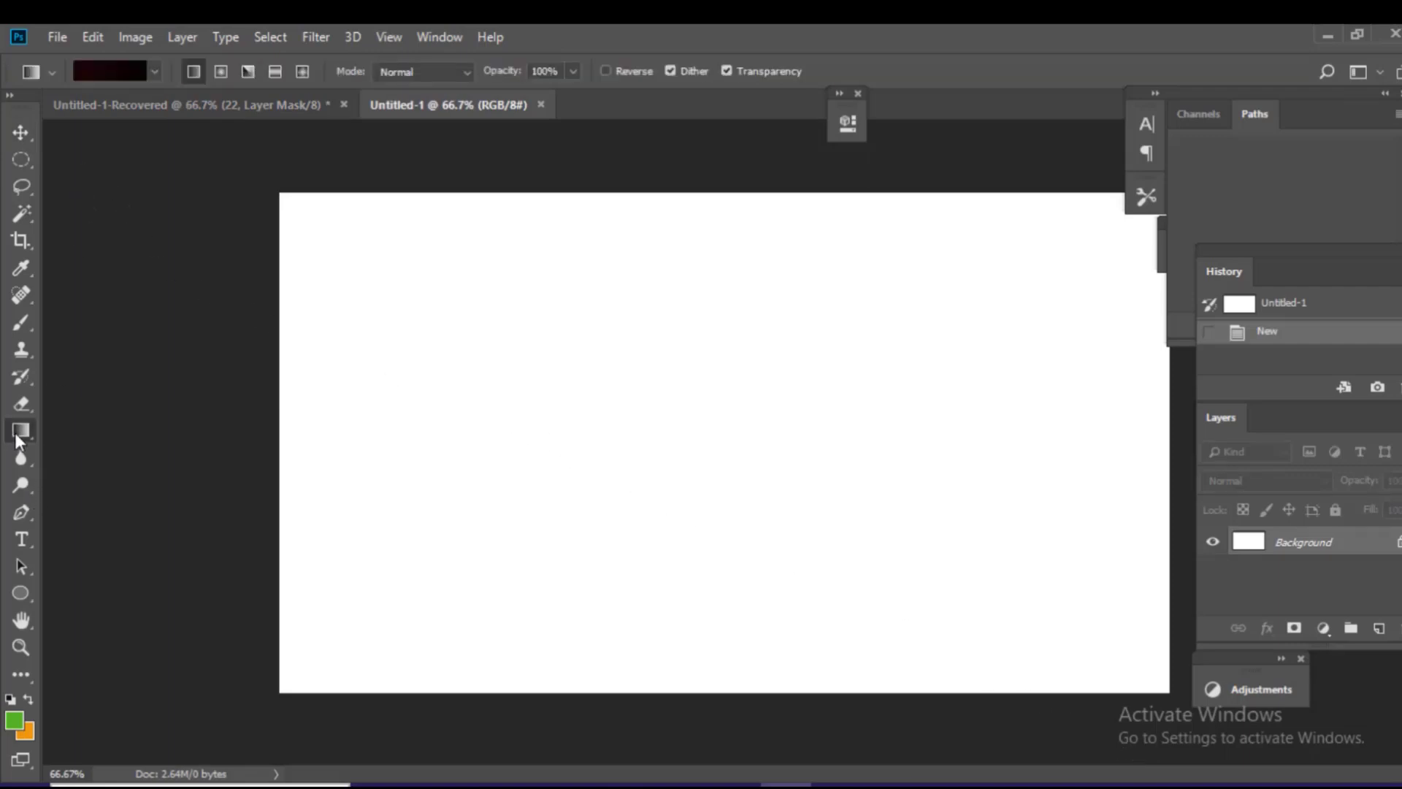
{"action": "left_click", "coordinate": [157, 73]}
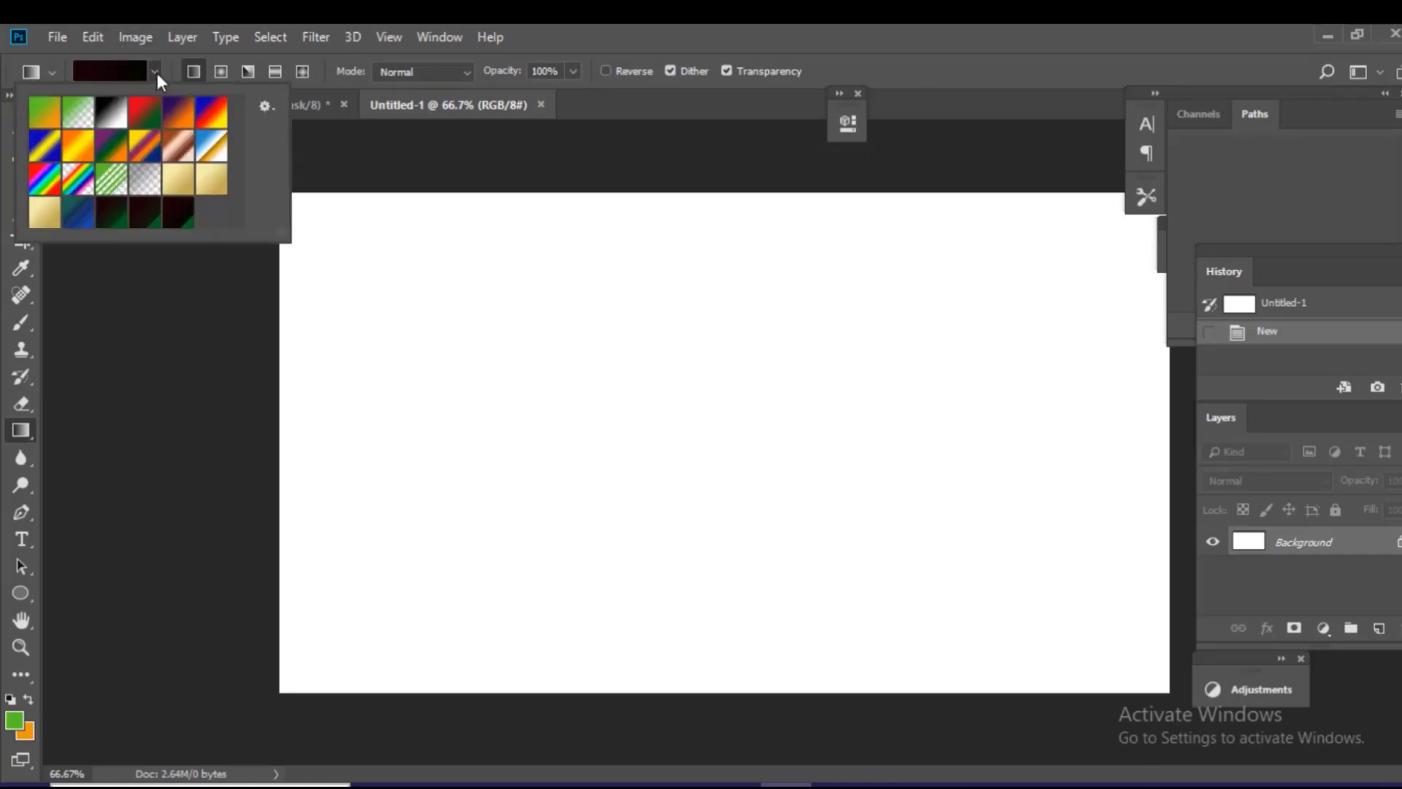
{"action": "left_click", "coordinate": [169, 217]}
{"action": "left_click", "coordinate": [326, 243]}
{"action": "left_click_drag", "start_coordinate": [325, 244], "coordinate": [844, 570]}
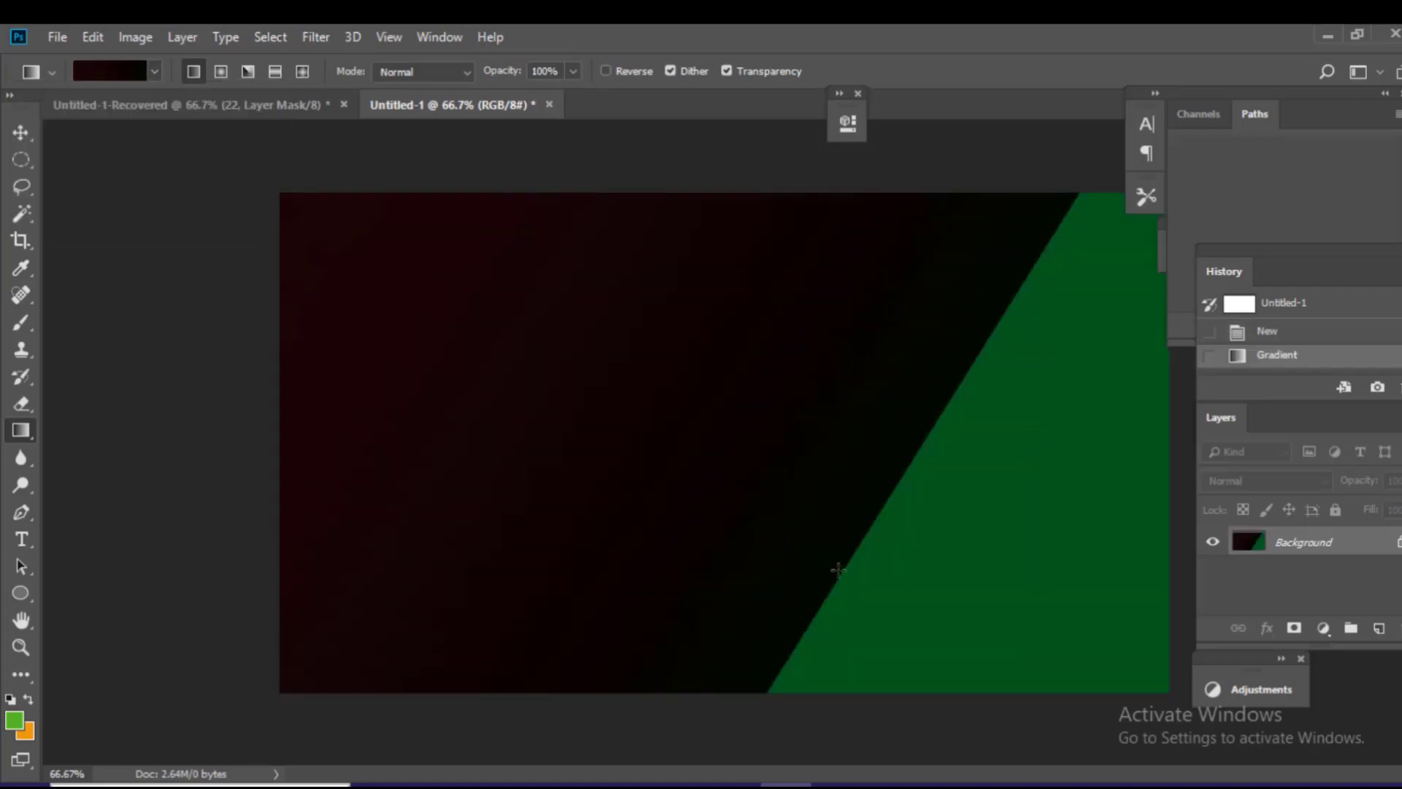
{"action": "left_click_drag", "start_coordinate": [493, 298], "coordinate": [1144, 670]}
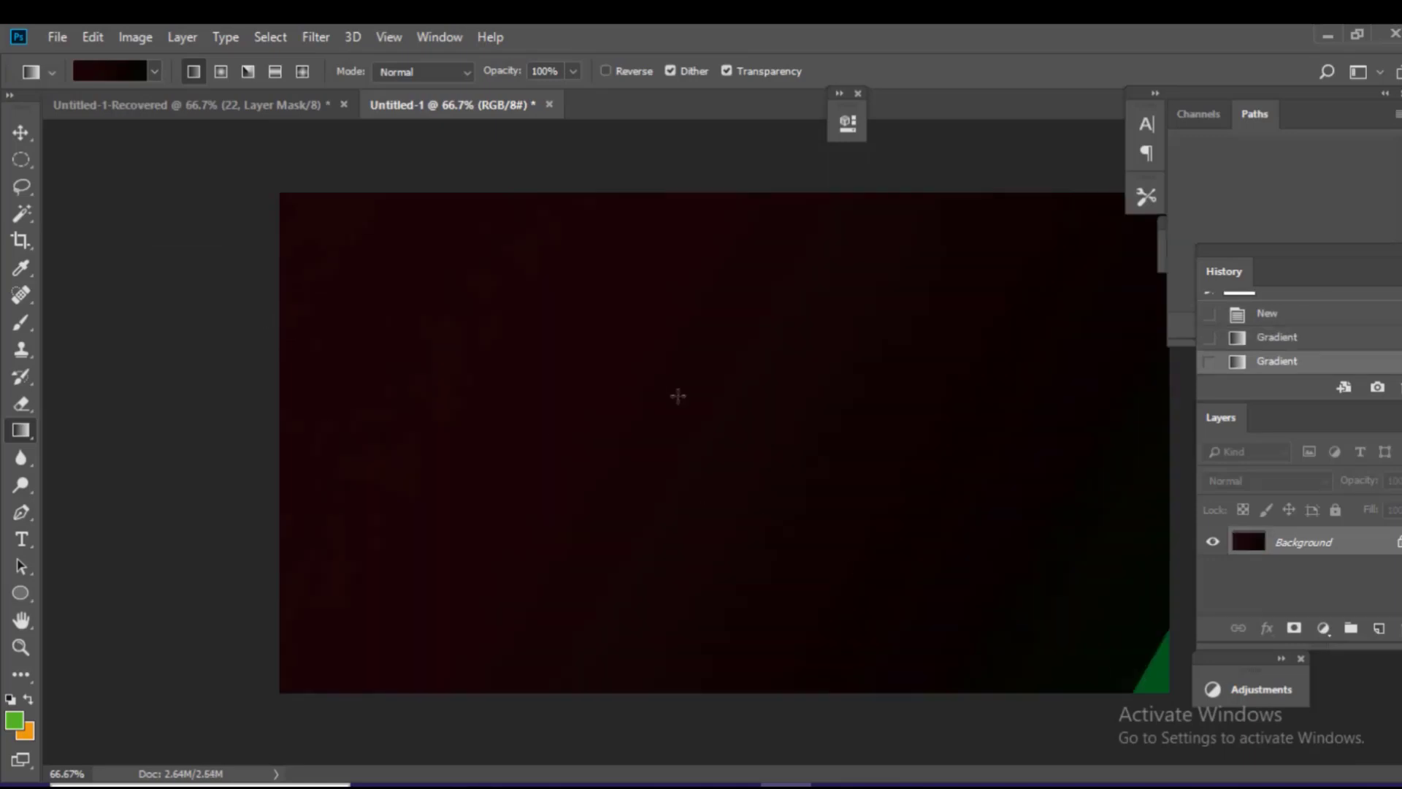
Bring the masked oval picture from Untitled-1-Recovered into the left half of the Untitled-1 gradient document.
{"action": "left_click", "coordinate": [190, 103]}
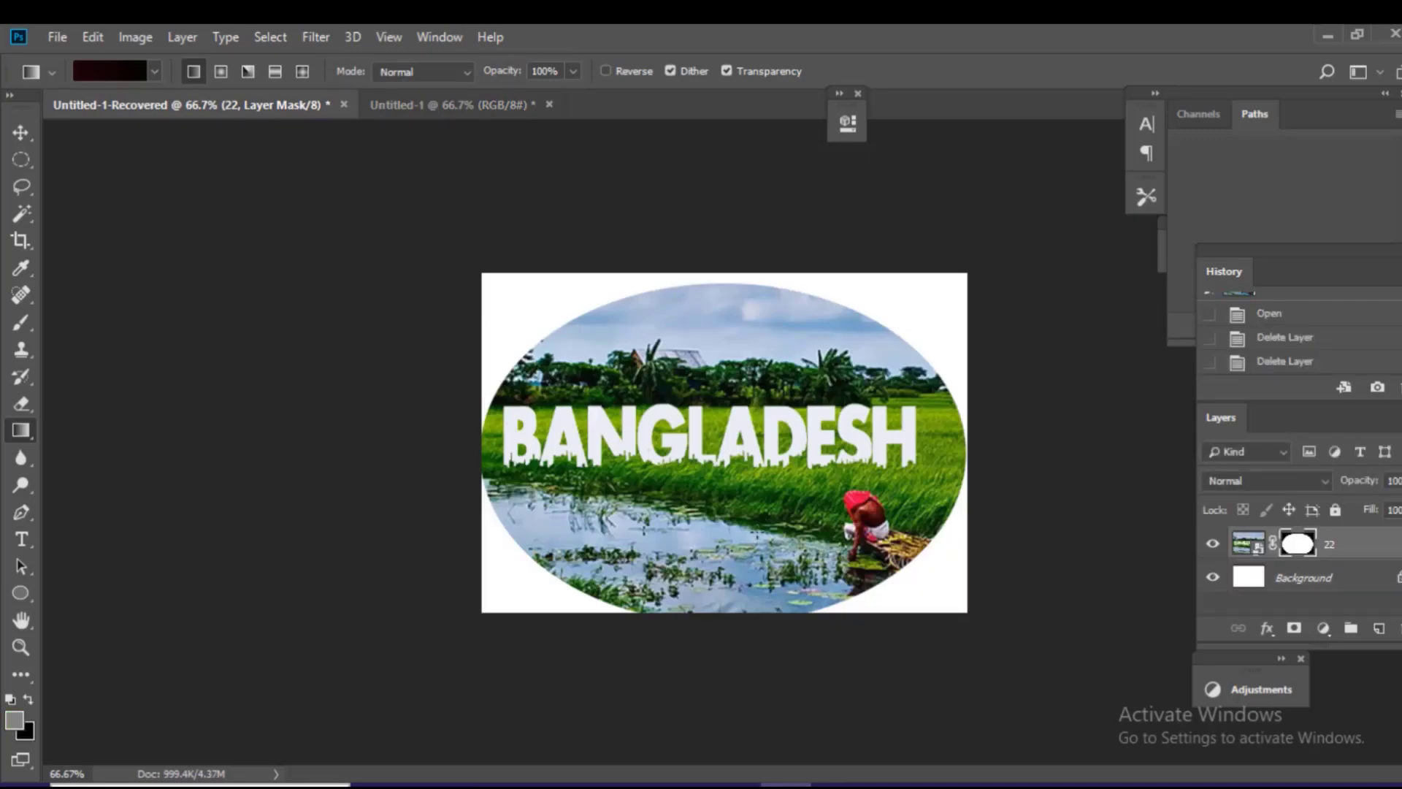
{"action": "left_click", "coordinate": [22, 133]}
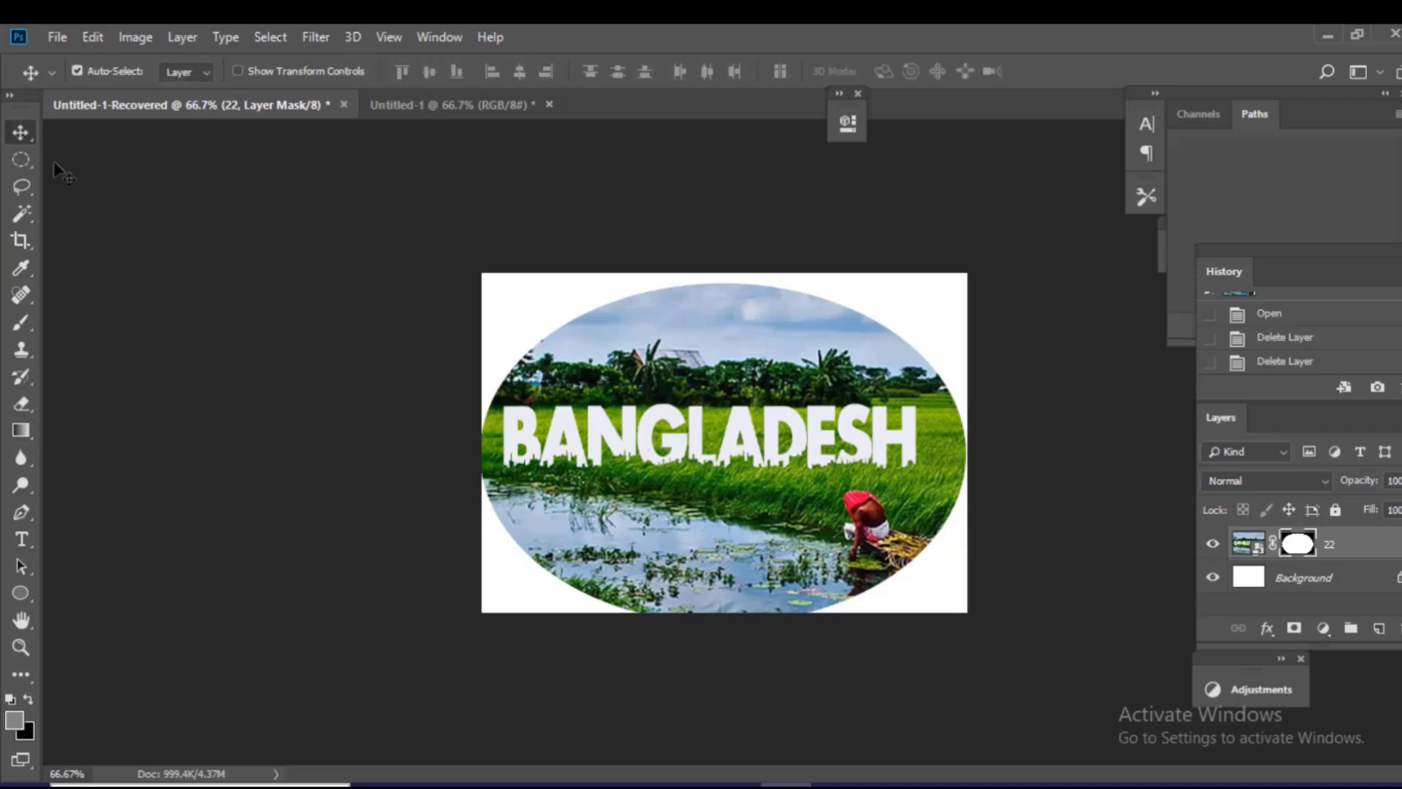
{"action": "left_click_drag", "start_coordinate": [565, 337], "coordinate": [615, 441]}
Free-transform the oval picture down to about 67% width and 80% height.
{"action": "key", "text": "ctrl+t"}
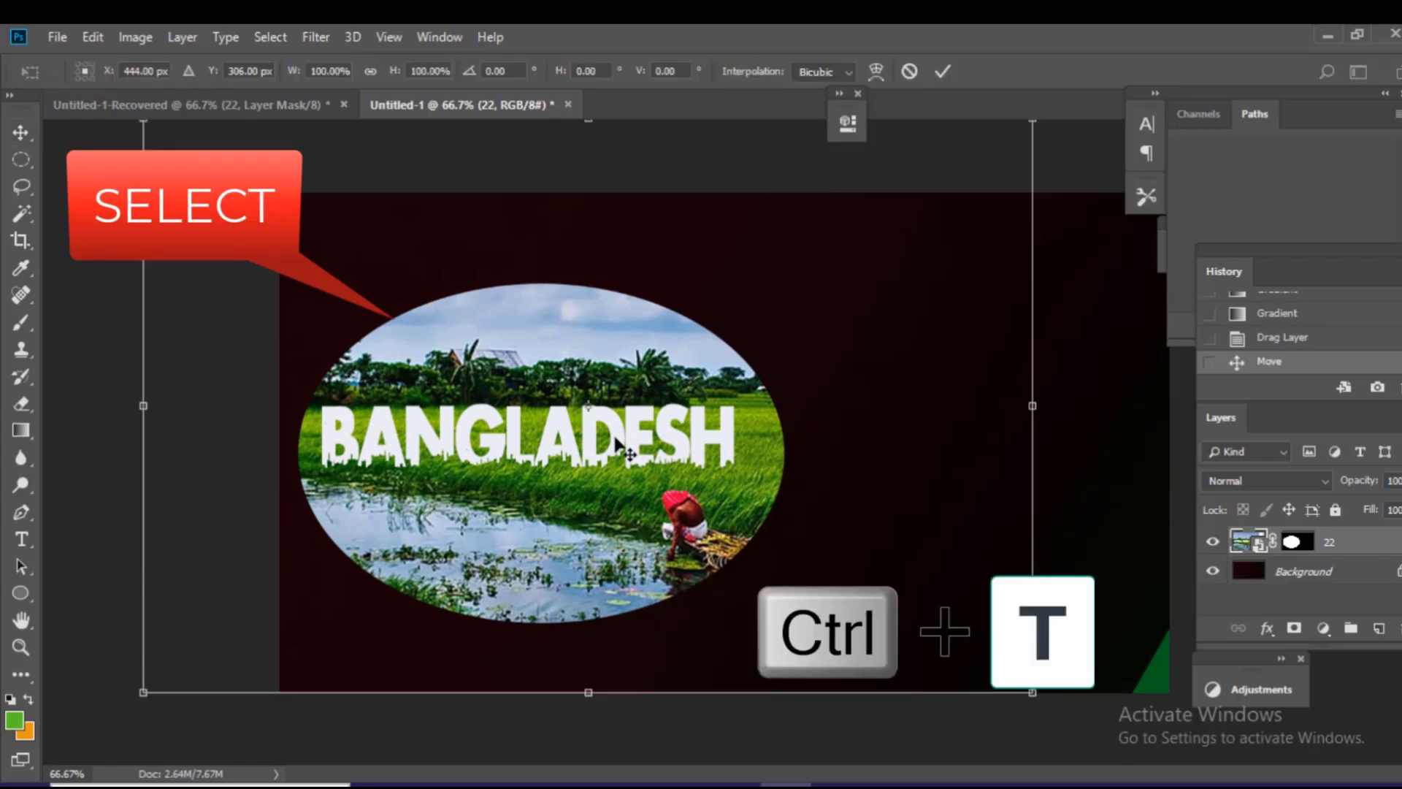
{"action": "left_click_drag", "start_coordinate": [1032, 405], "coordinate": [936, 405]}
{"action": "left_click_drag", "start_coordinate": [144, 405], "coordinate": [224, 406]}
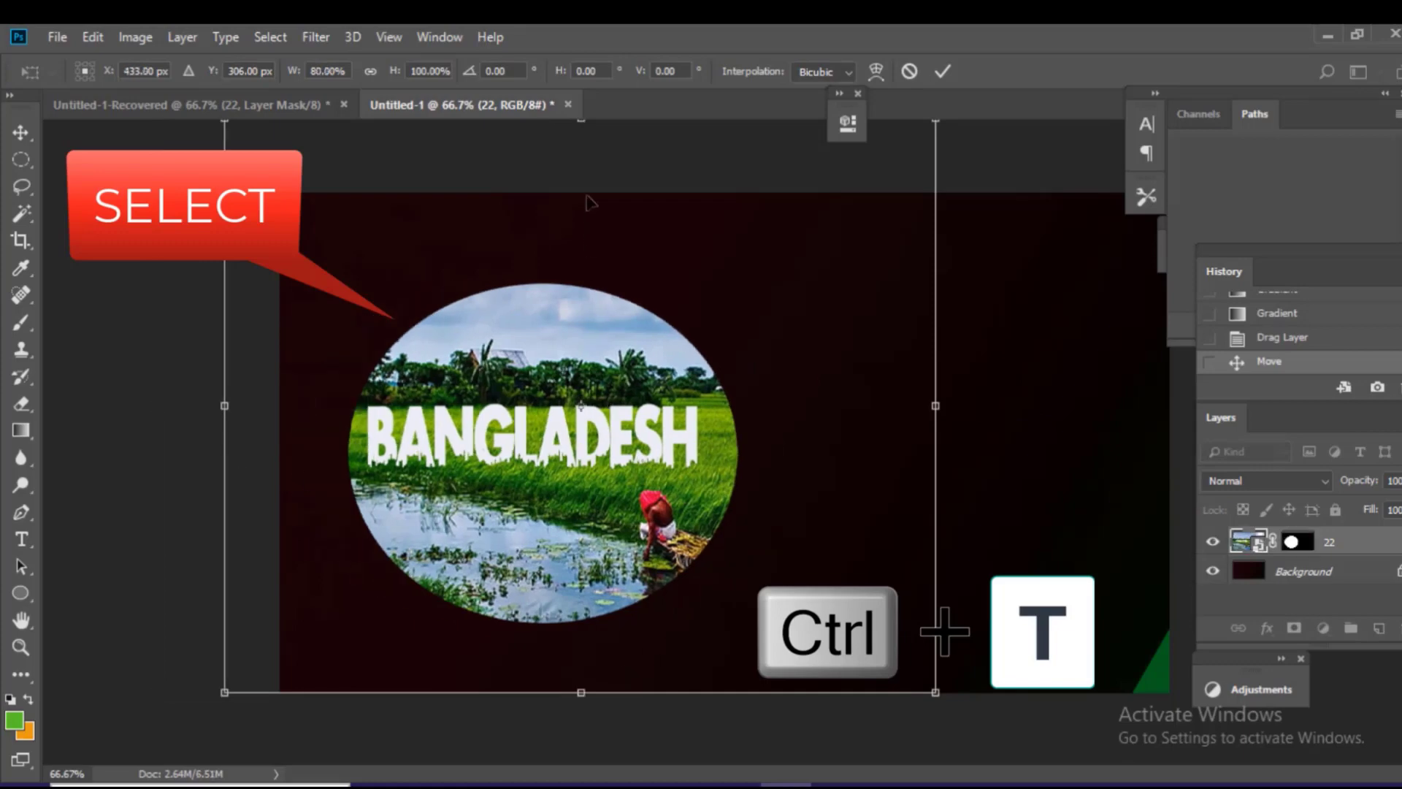
{"action": "left_click_drag", "start_coordinate": [582, 121], "coordinate": [582, 217]}
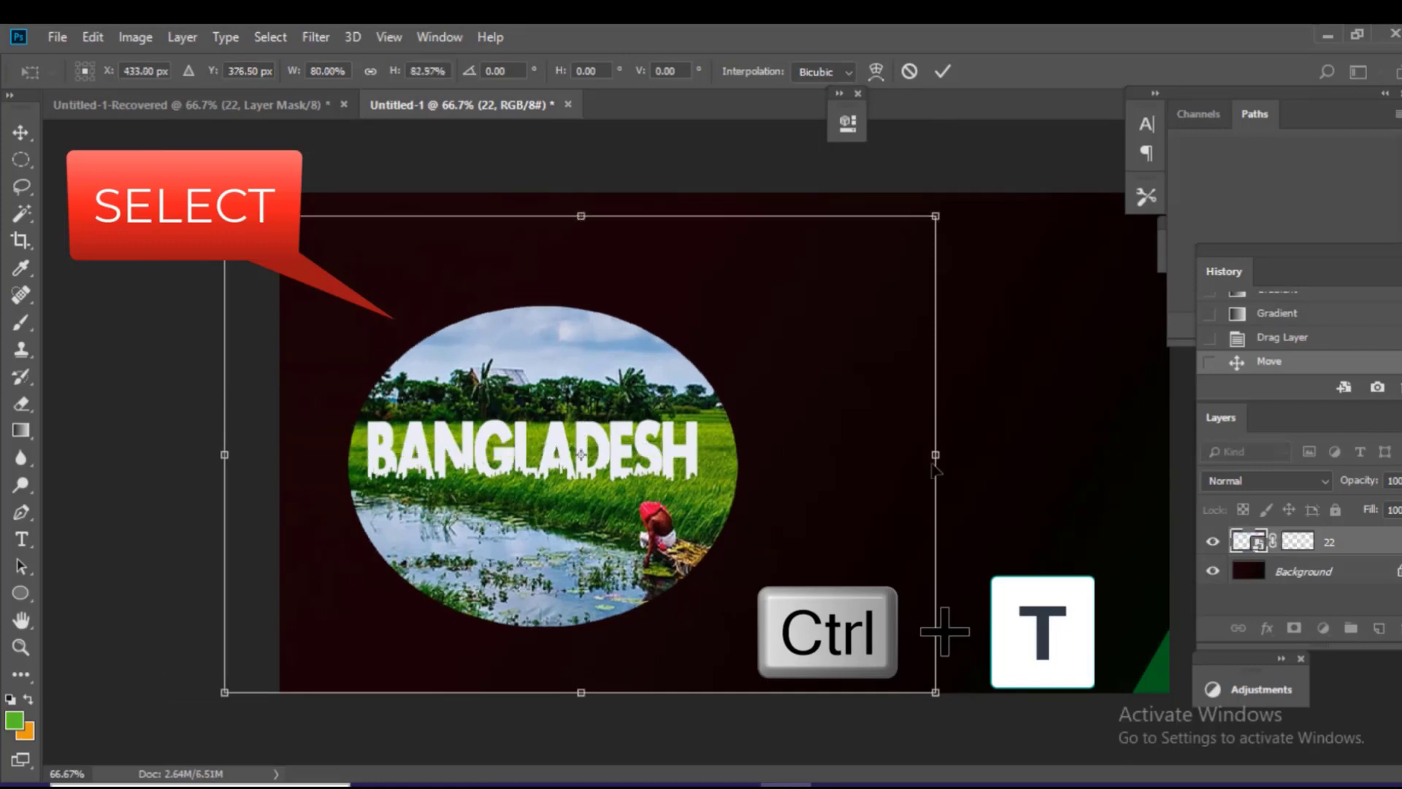
{"action": "left_click_drag", "start_coordinate": [924, 458], "coordinate": [877, 454]}
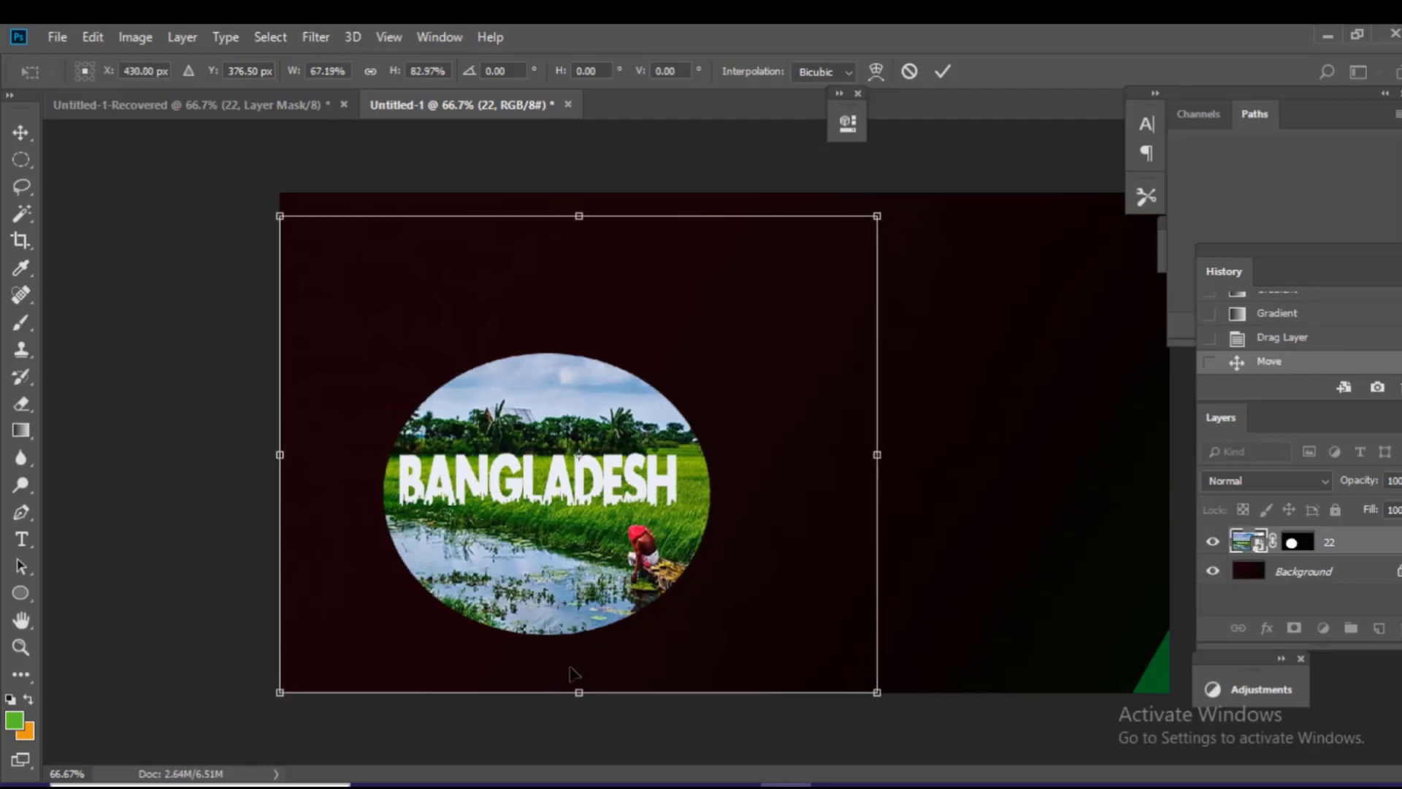
{"action": "left_click_drag", "start_coordinate": [574, 673], "coordinate": [567, 664]}
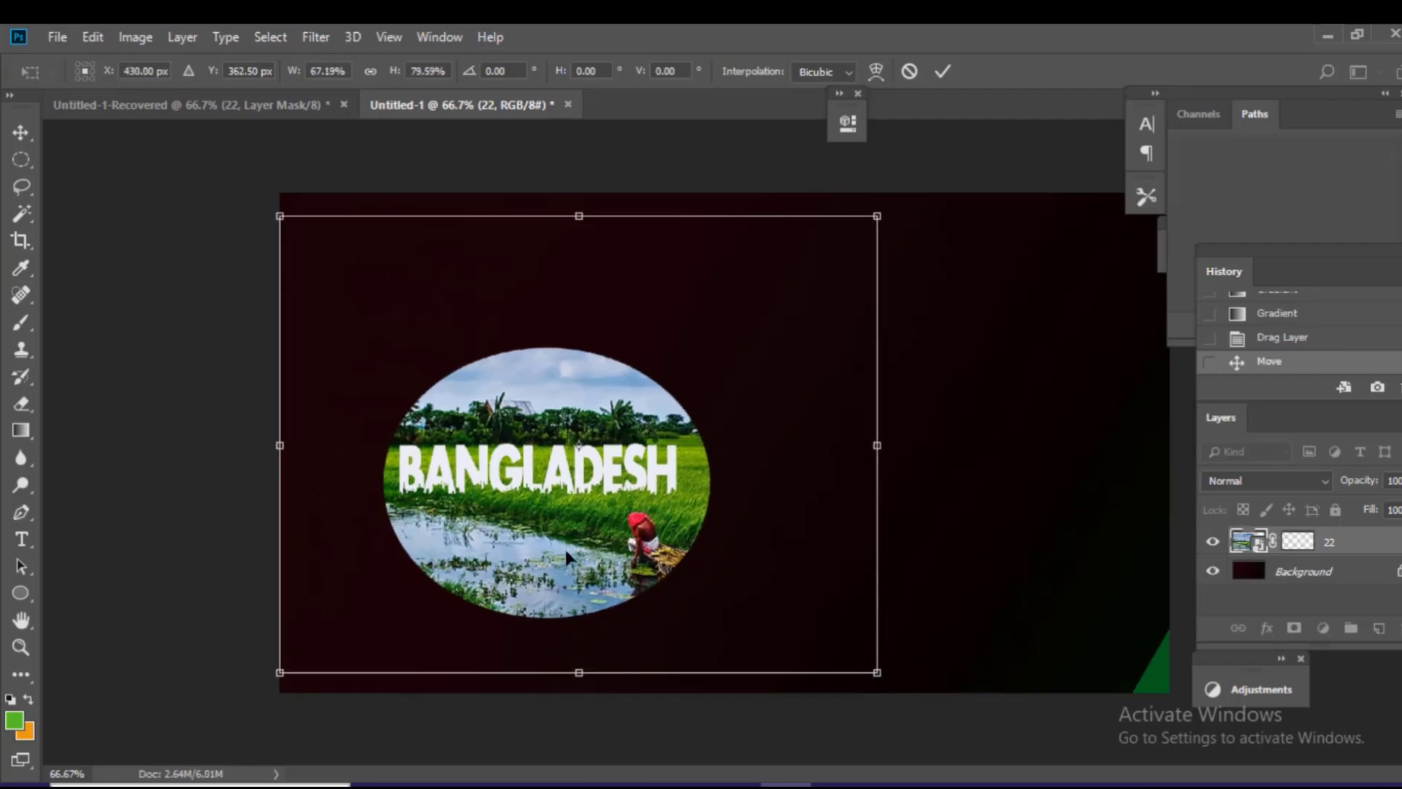
Move the oval picture up and left, narrow it to about 62% width so it looks rounder, and finish the transform.
{"action": "left_click_drag", "start_coordinate": [564, 546], "coordinate": [534, 521]}
{"action": "left_click_drag", "start_coordinate": [819, 403], "coordinate": [788, 406]}
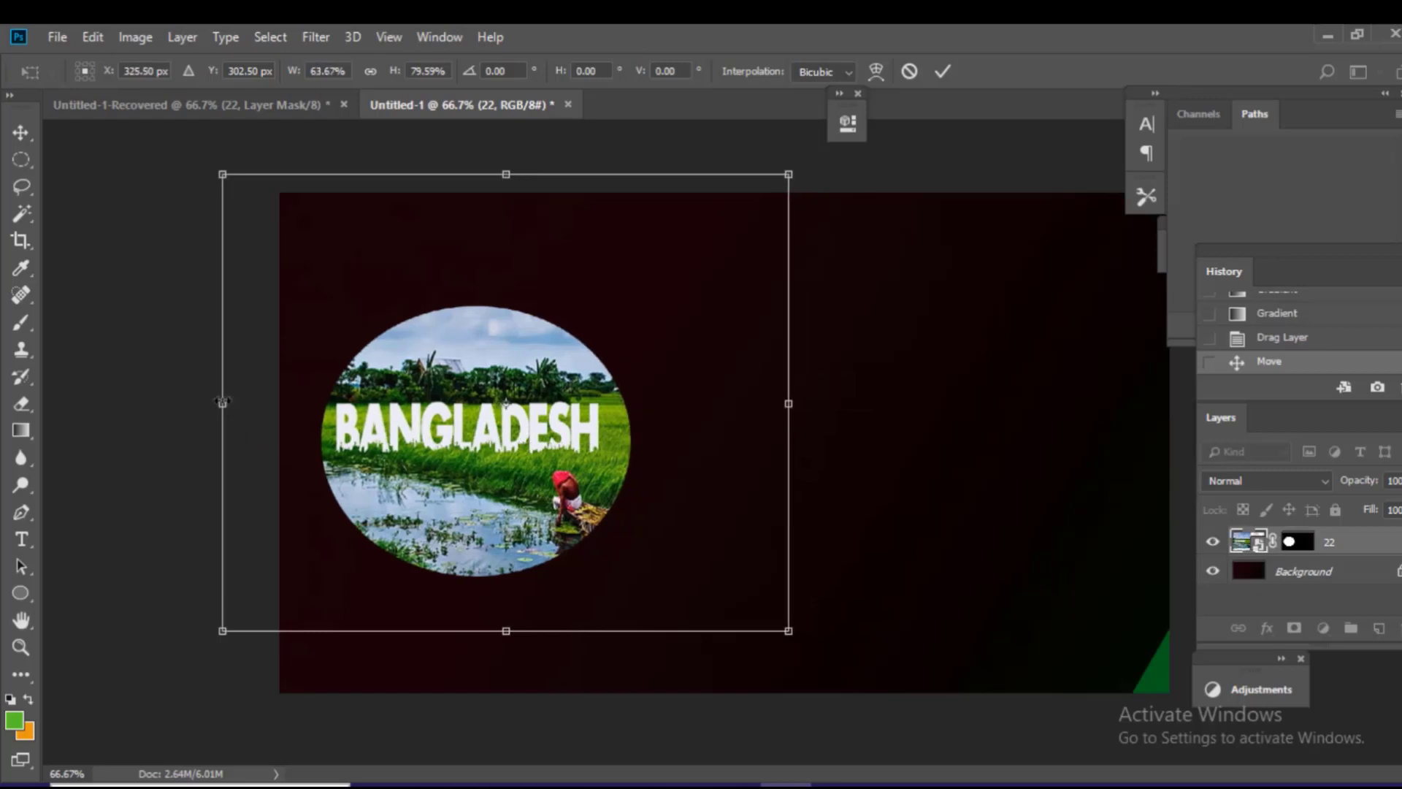
{"action": "left_click_drag", "start_coordinate": [222, 401], "coordinate": [236, 403]}
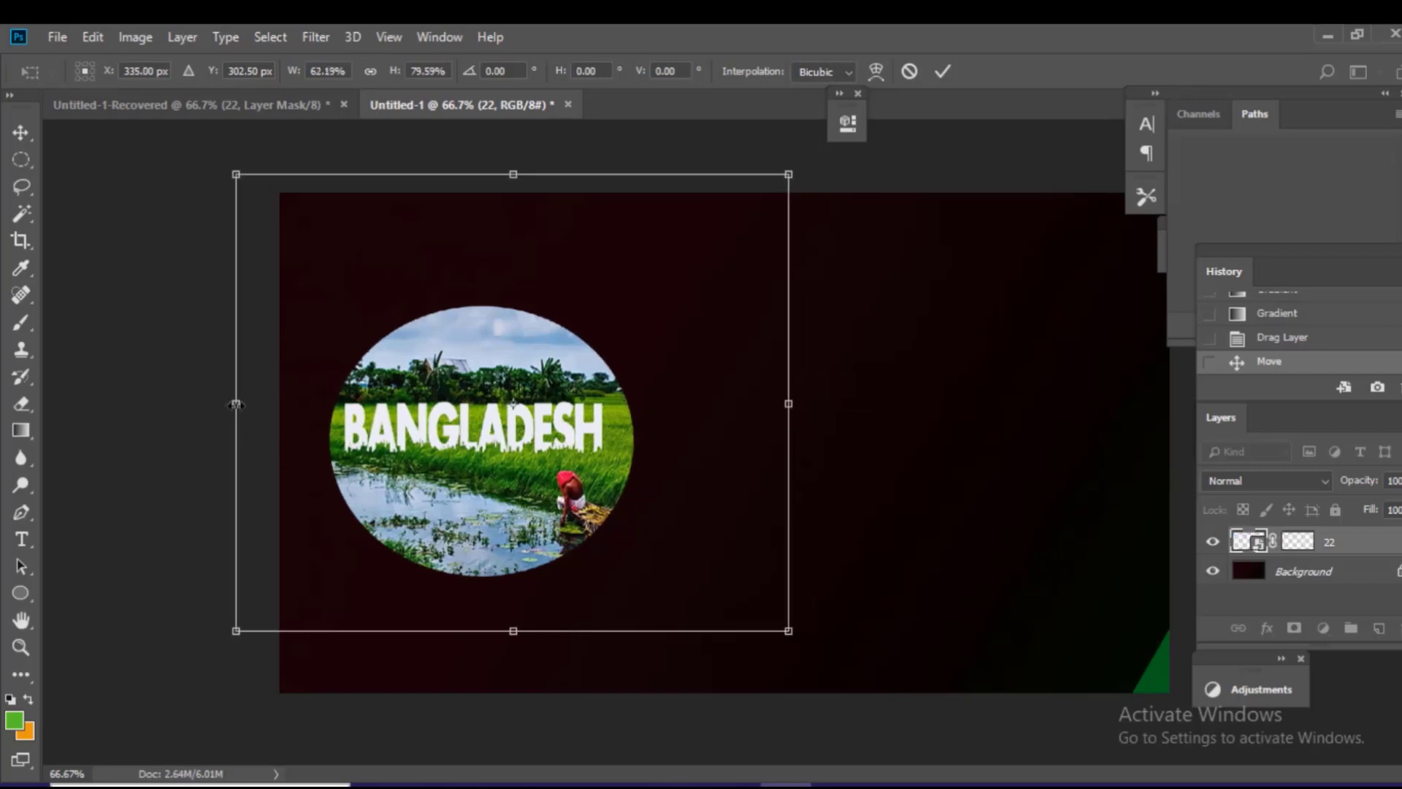
{"action": "left_click", "coordinate": [909, 71]}
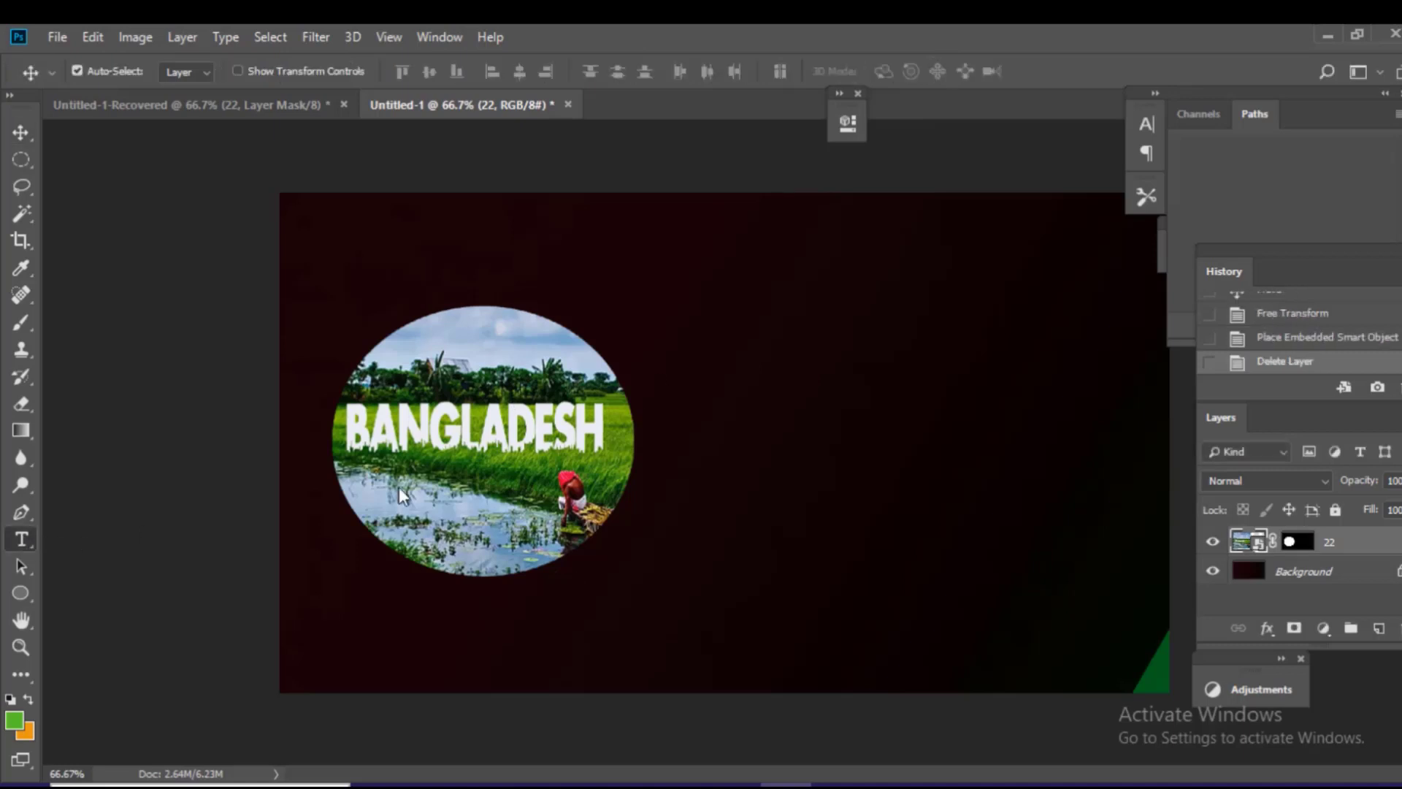
Add a centred green text box beside the oval picture, reading "Beautiful" on the first line and "Bangladesh" on the second.
{"action": "key", "text": "t"}
{"action": "left_click_drag", "start_coordinate": [694, 309], "coordinate": [883, 559]}
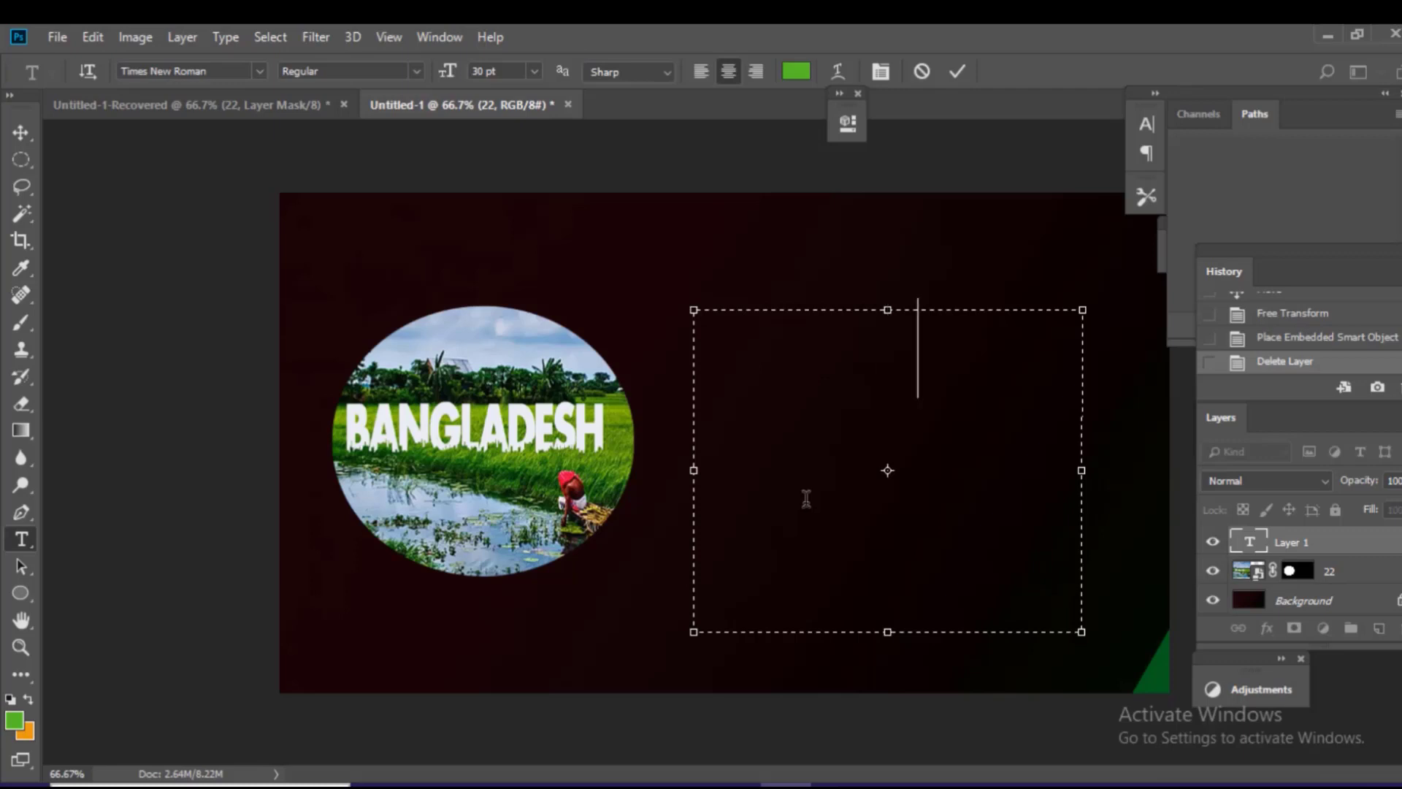
{"action": "type", "text": "Be"}
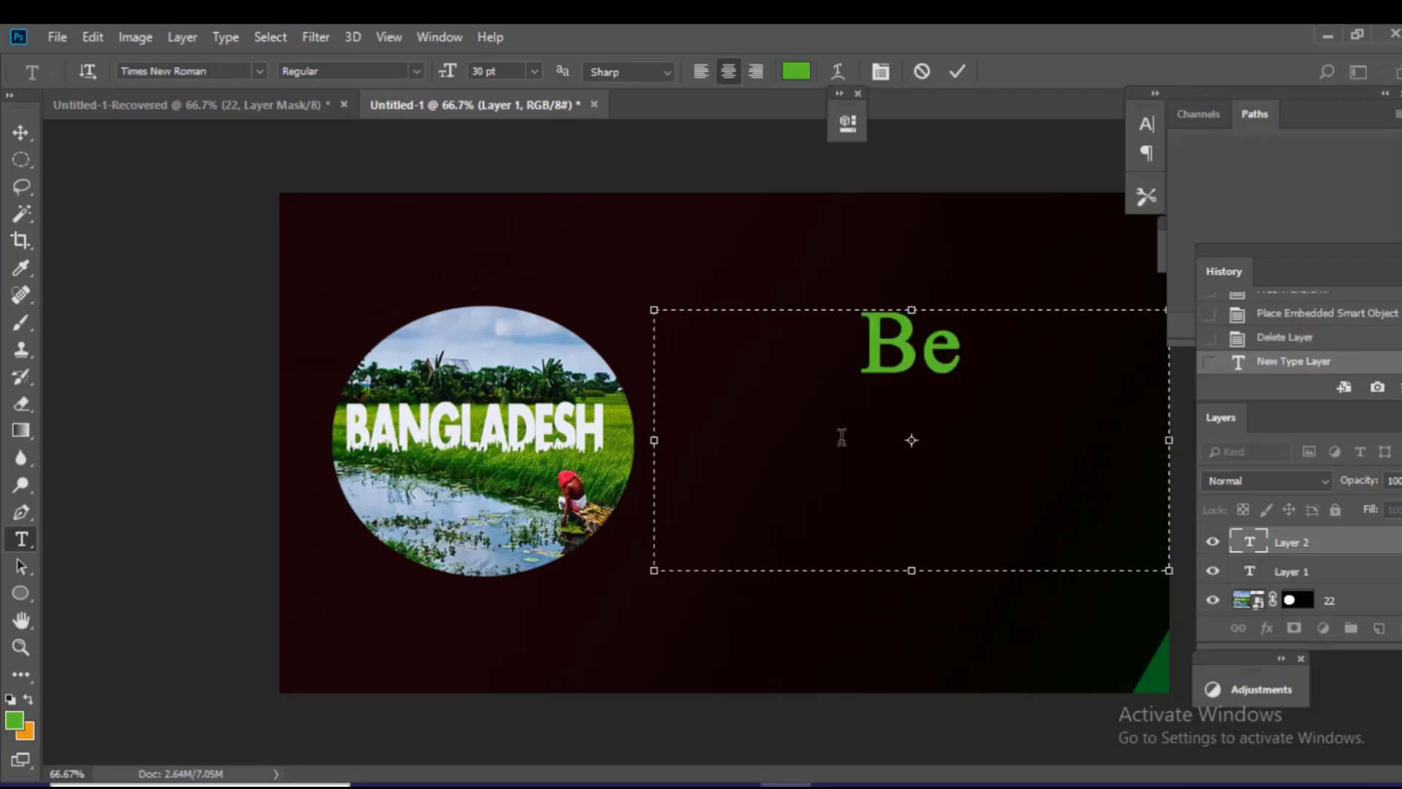
{"action": "type", "text": "a"}
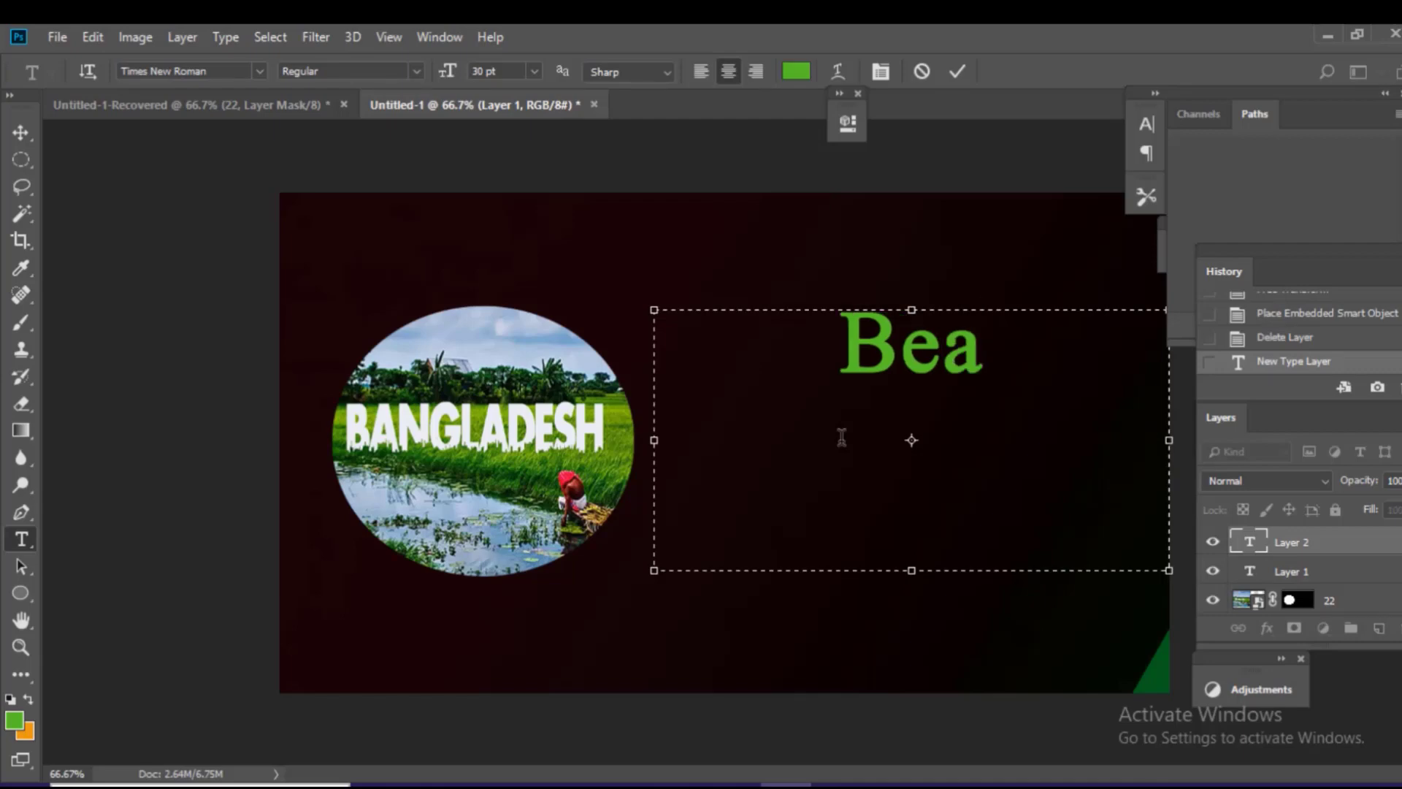
{"action": "type", "text": "uti"}
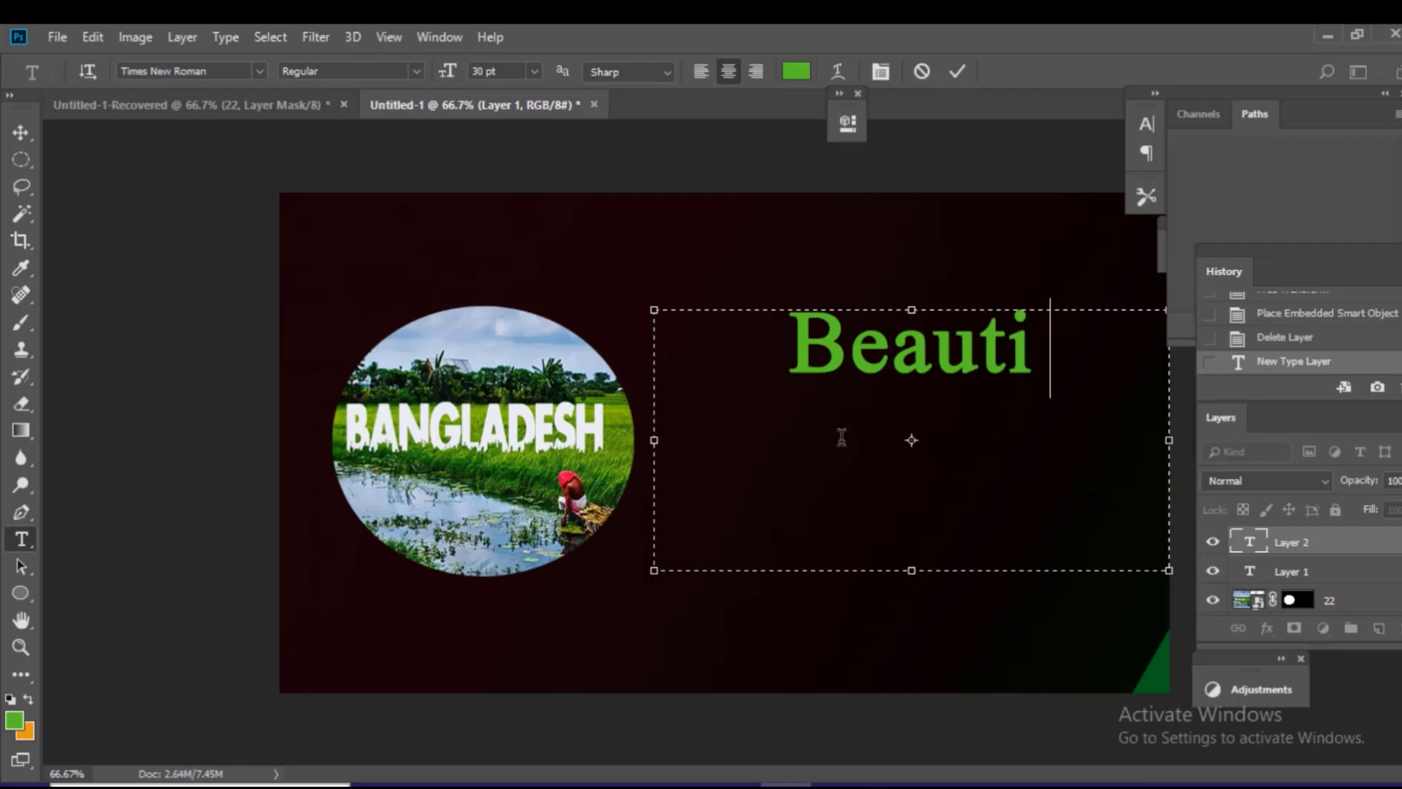
{"action": "type", "text": " ful"}
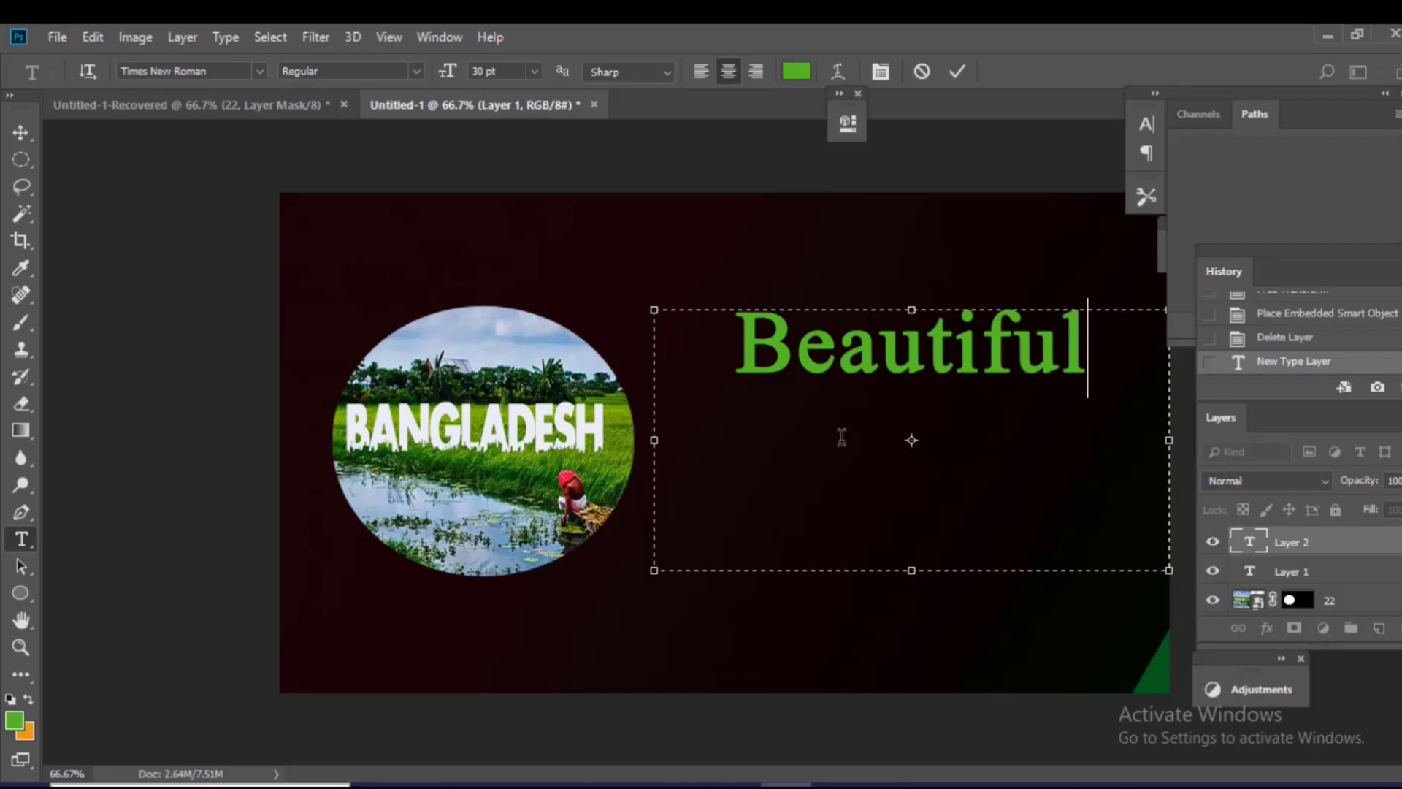
{"action": "key", "text": "Return"}
{"action": "type", "text": "B"}
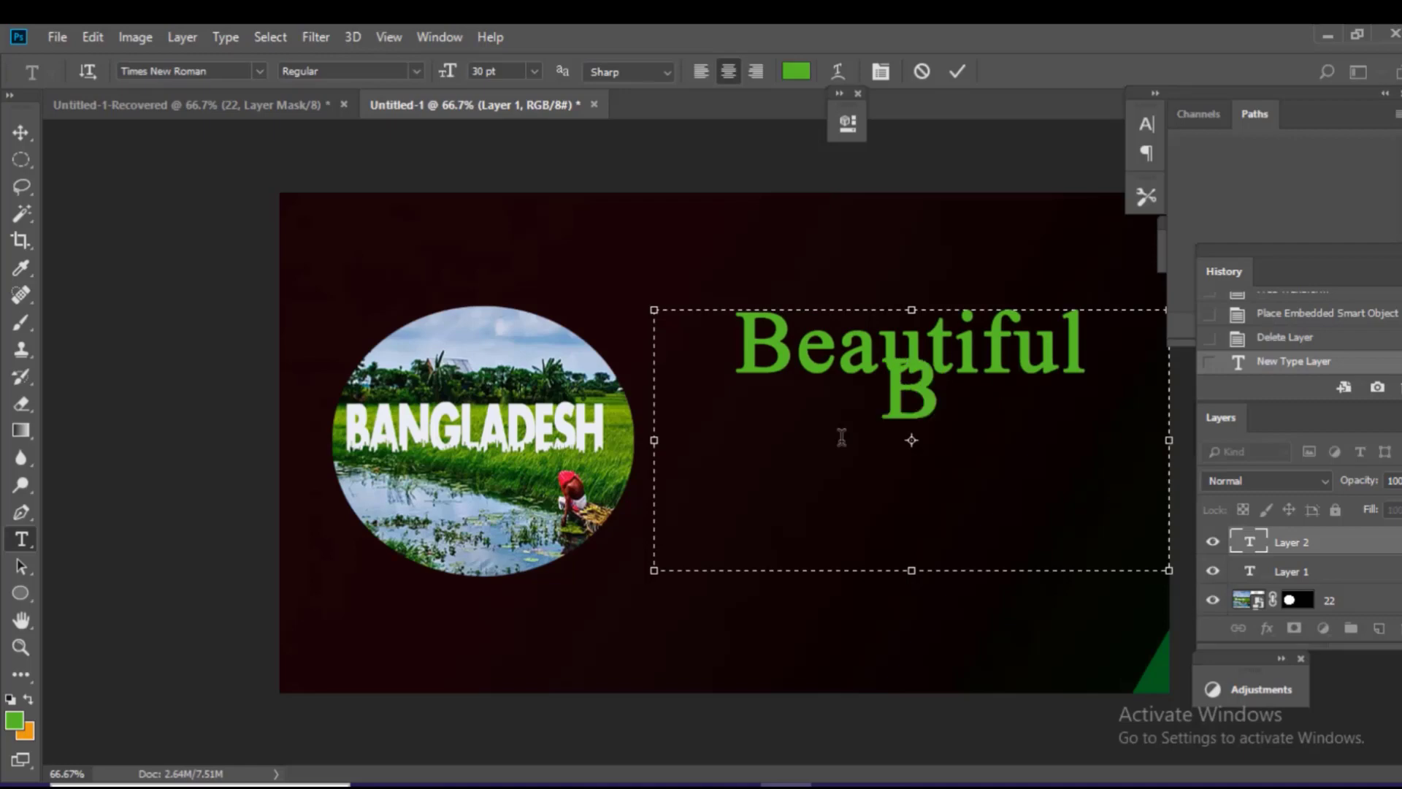
{"action": "type", "text": "a"}
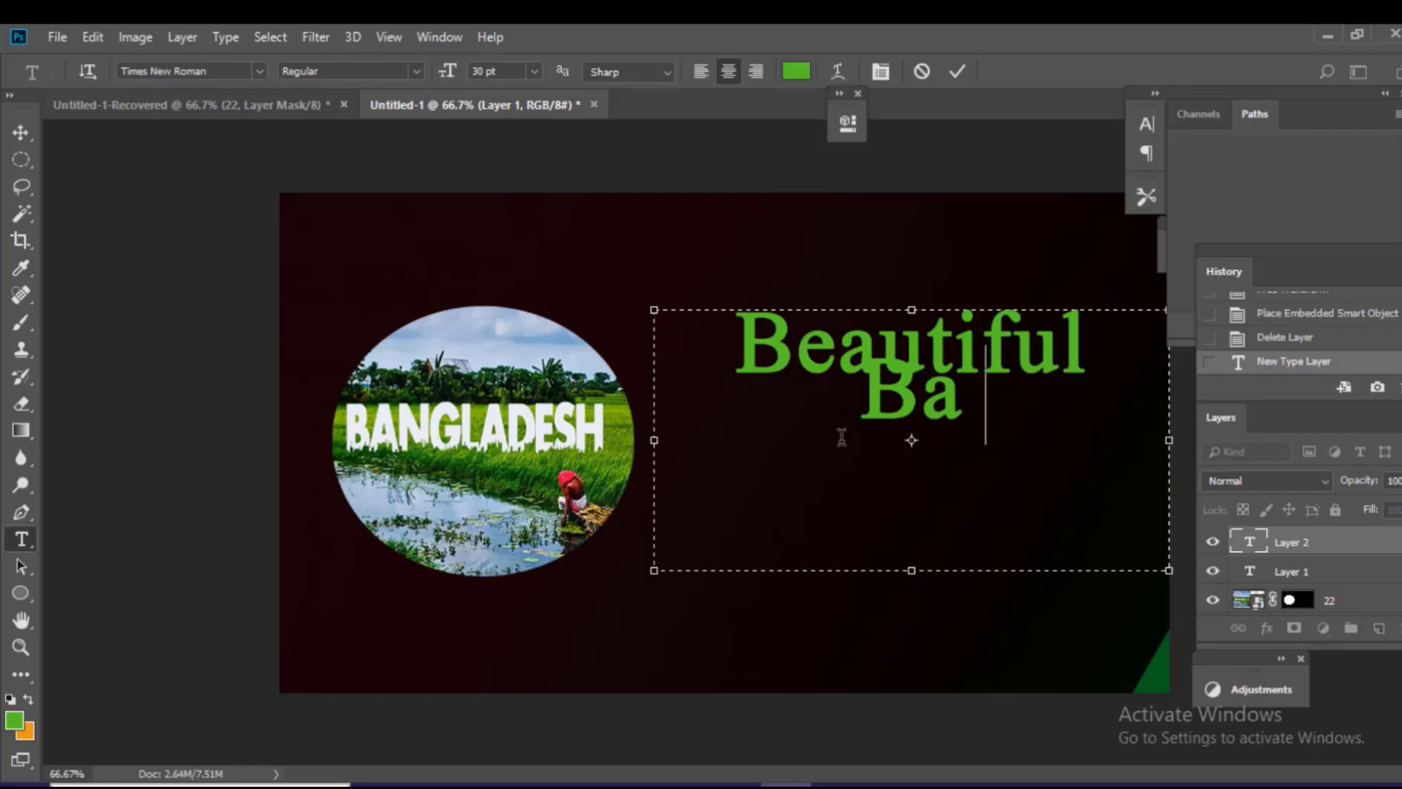
{"action": "type", "text": "ng"}
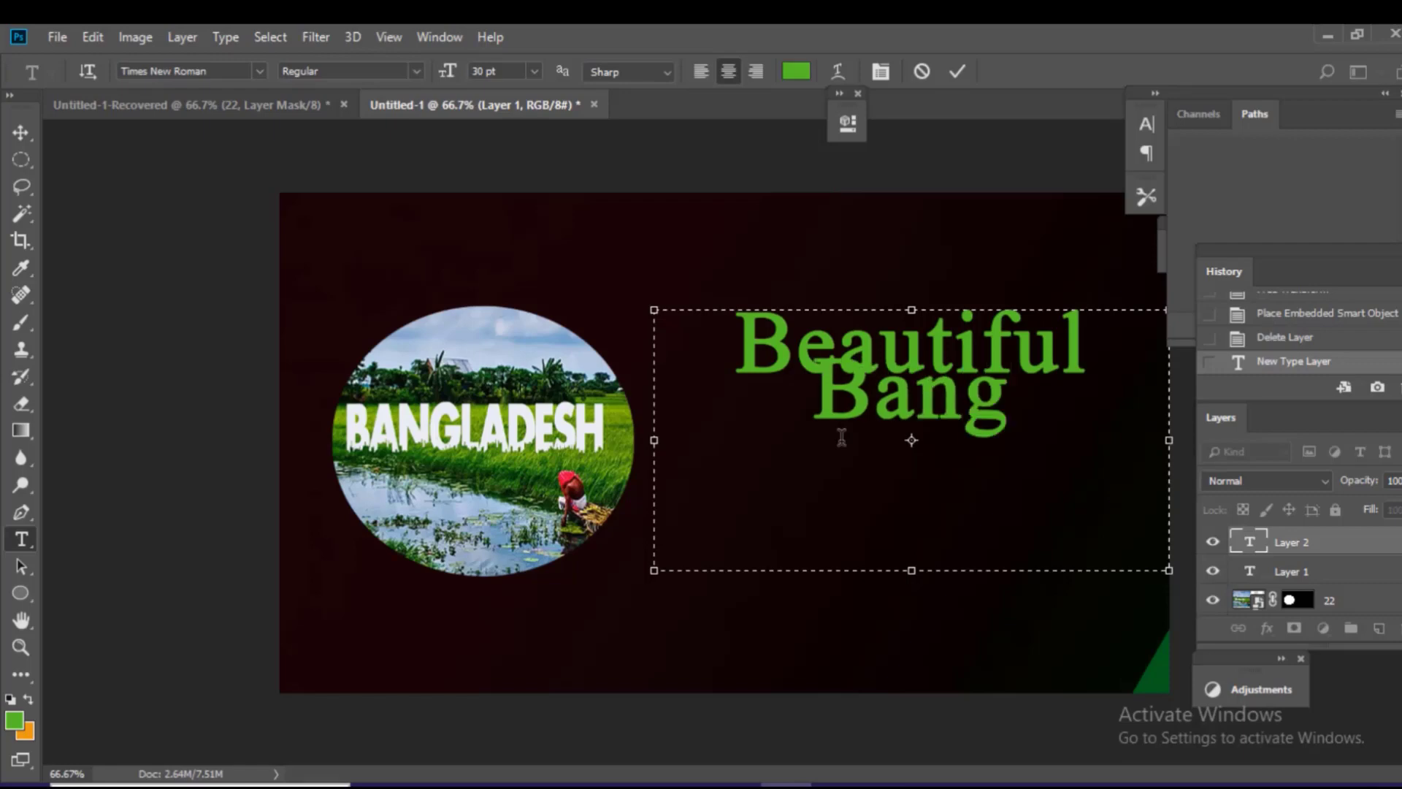
{"action": "type", "text": "la  "}
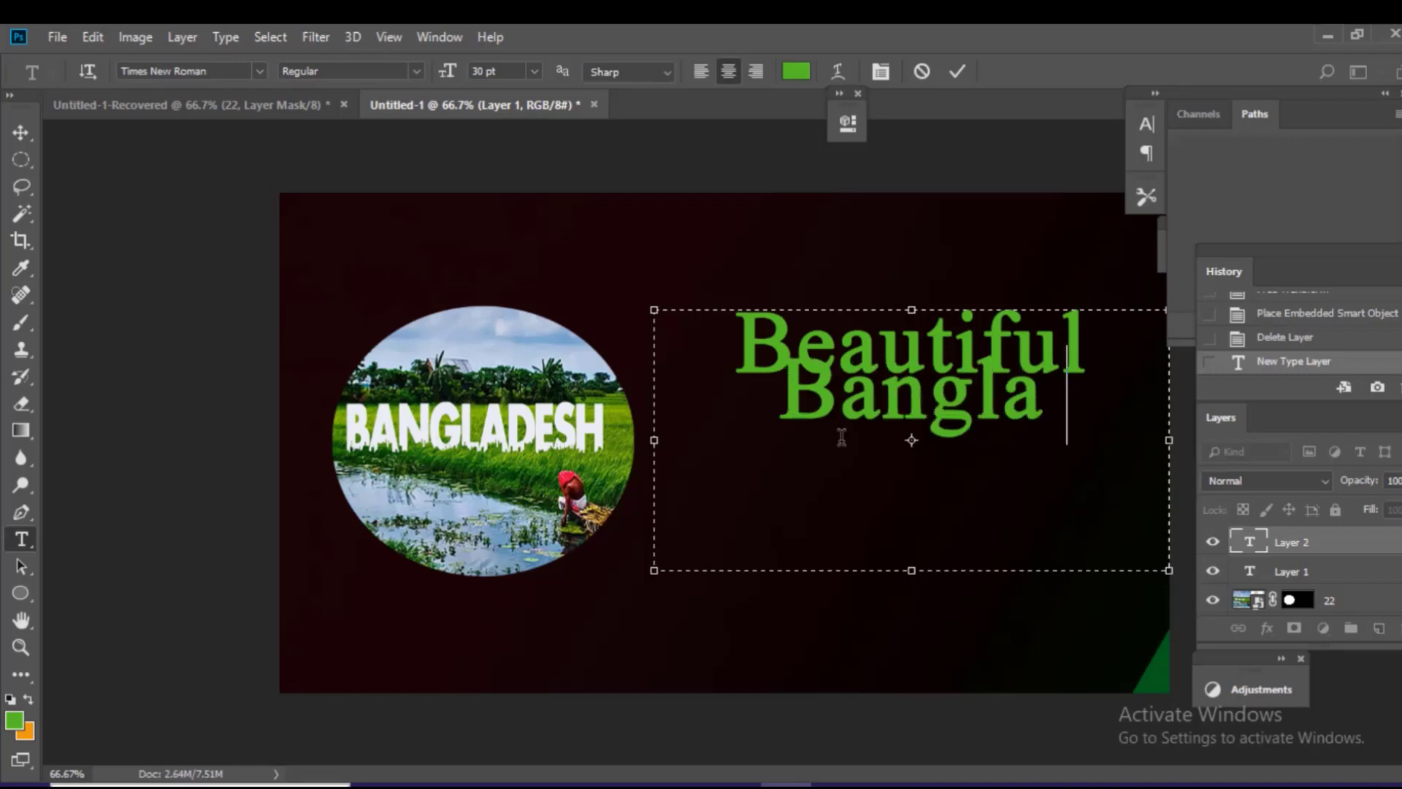
{"action": "type", "text": "desh"}
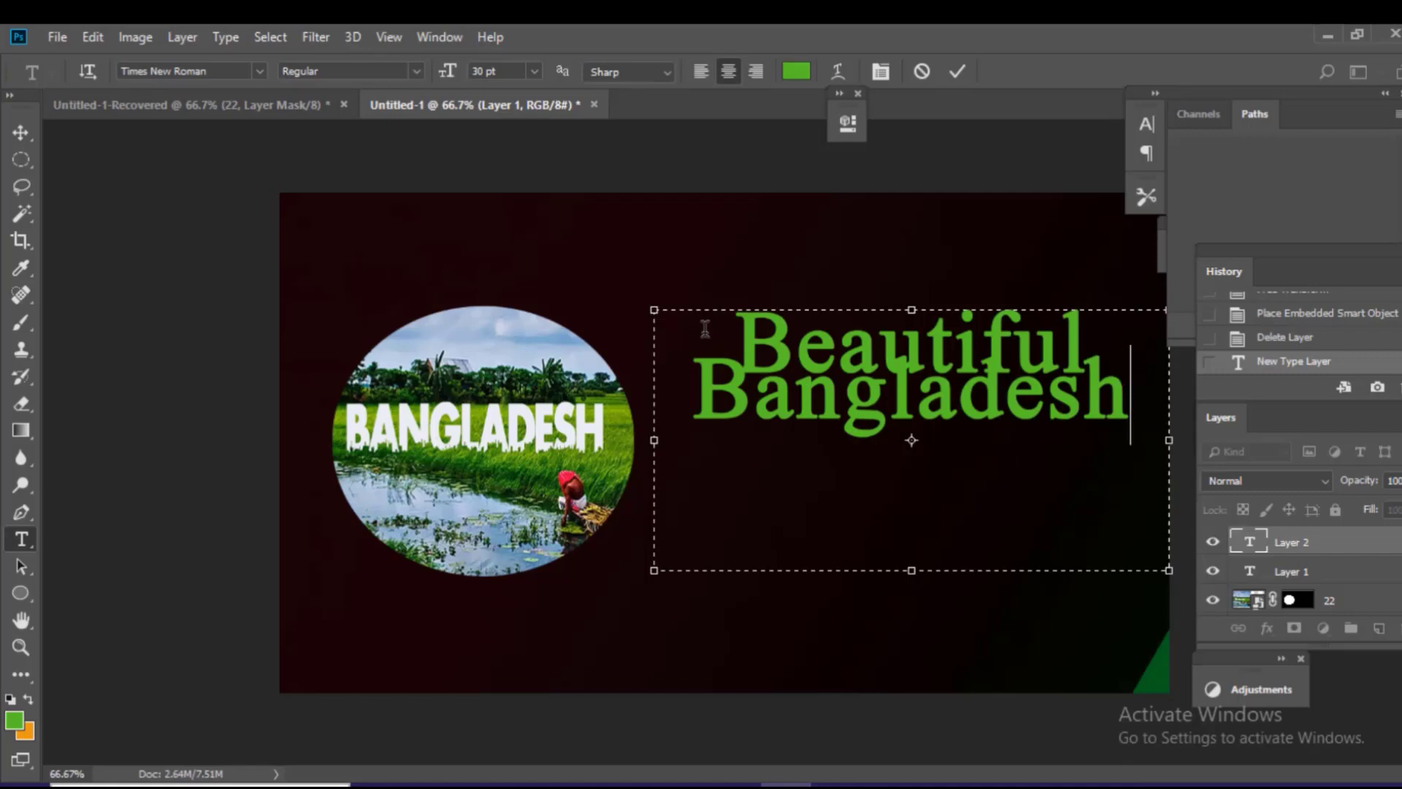
Set the leading of the whole "Beautiful Bangladesh" text to 30 pt and commit the text.
{"action": "key", "text": "ctrl+a"}
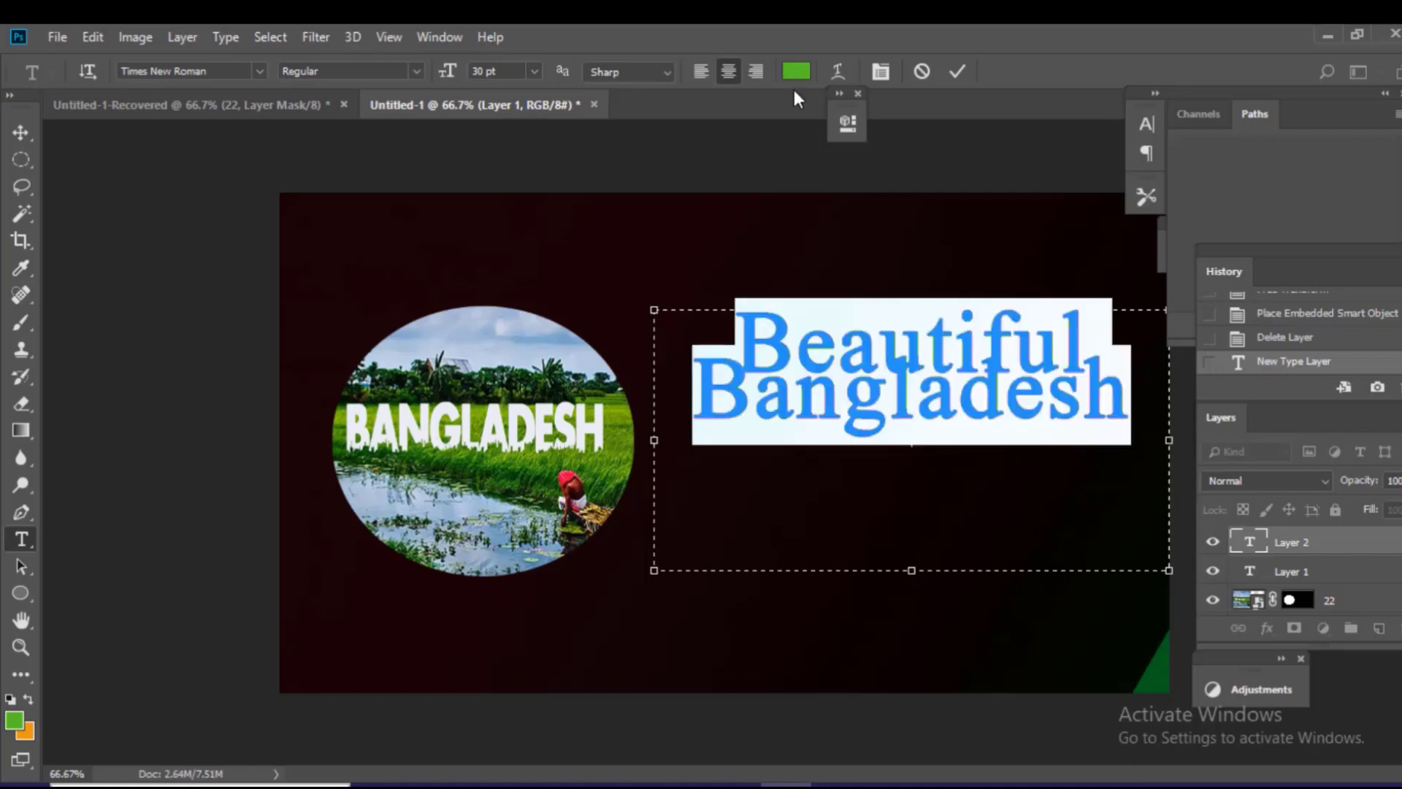
{"action": "left_click", "coordinate": [1145, 124]}
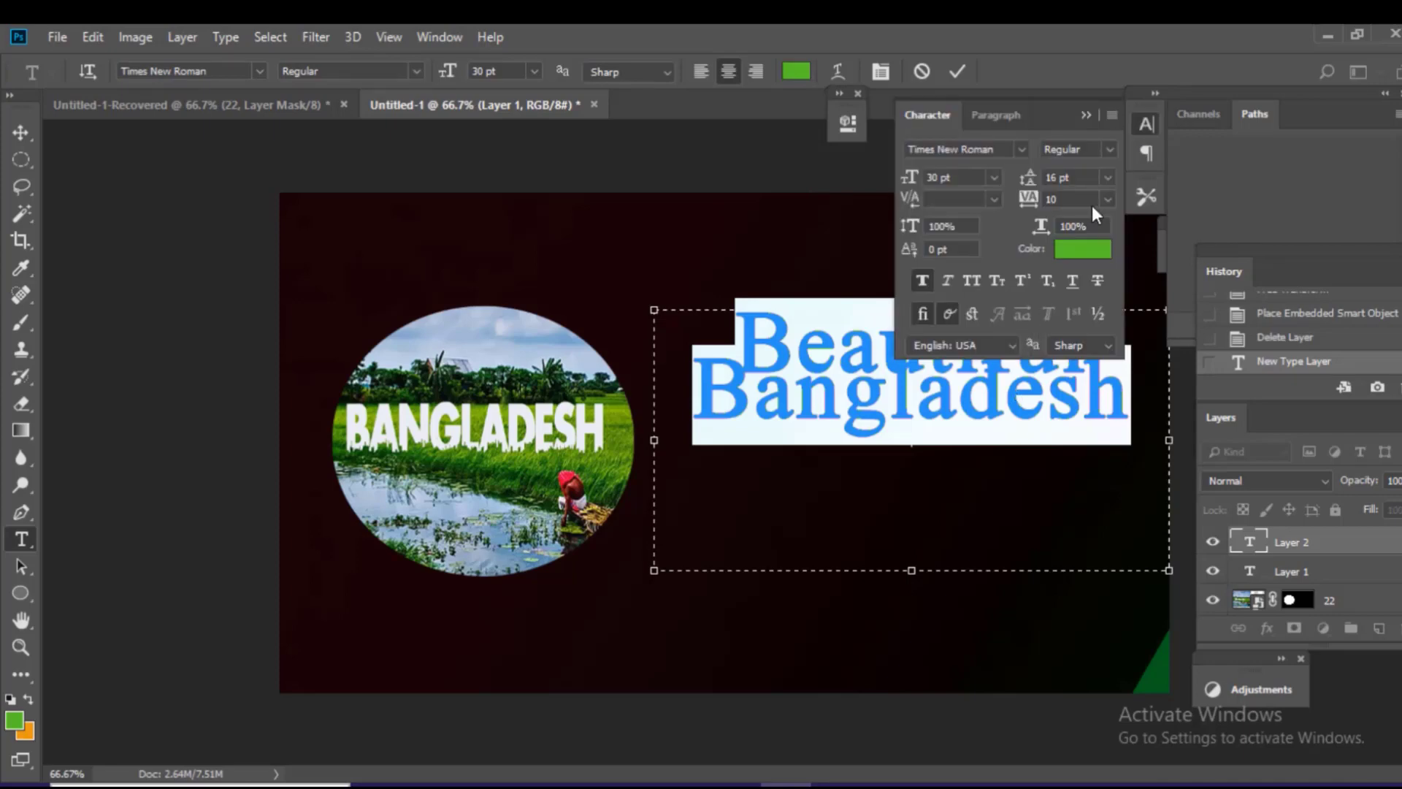
{"action": "left_click", "coordinate": [1108, 177]}
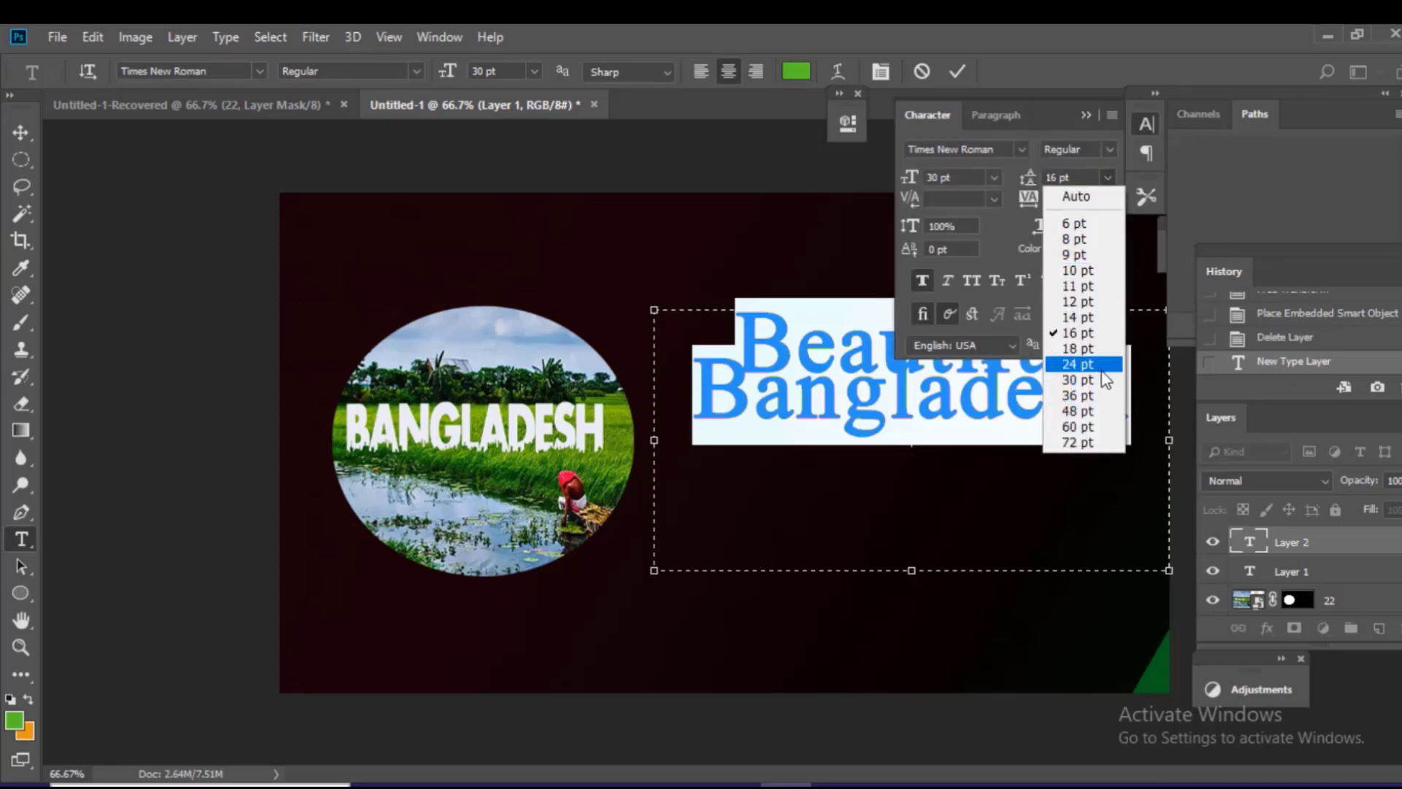
{"action": "left_click", "coordinate": [1095, 354]}
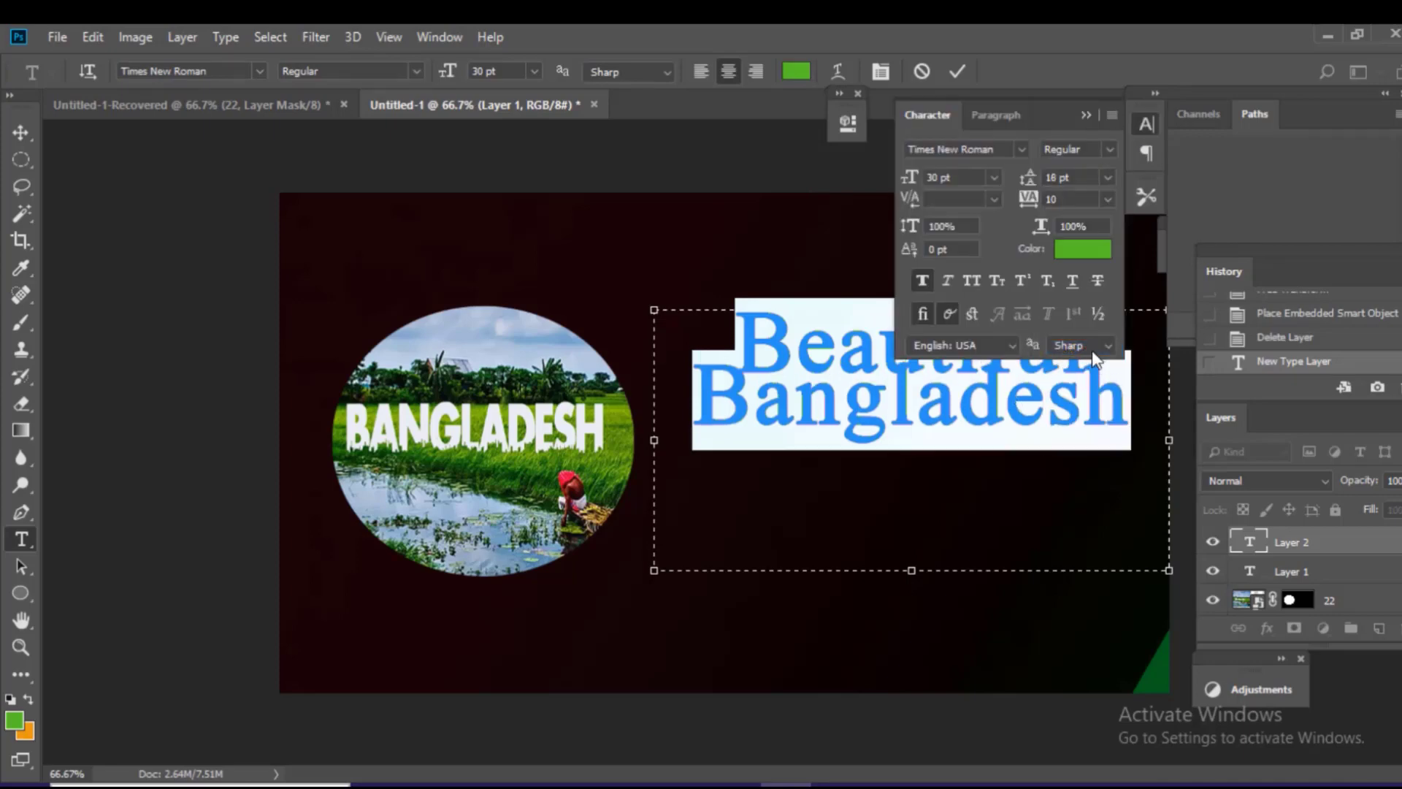
{"action": "left_click", "coordinate": [1107, 177]}
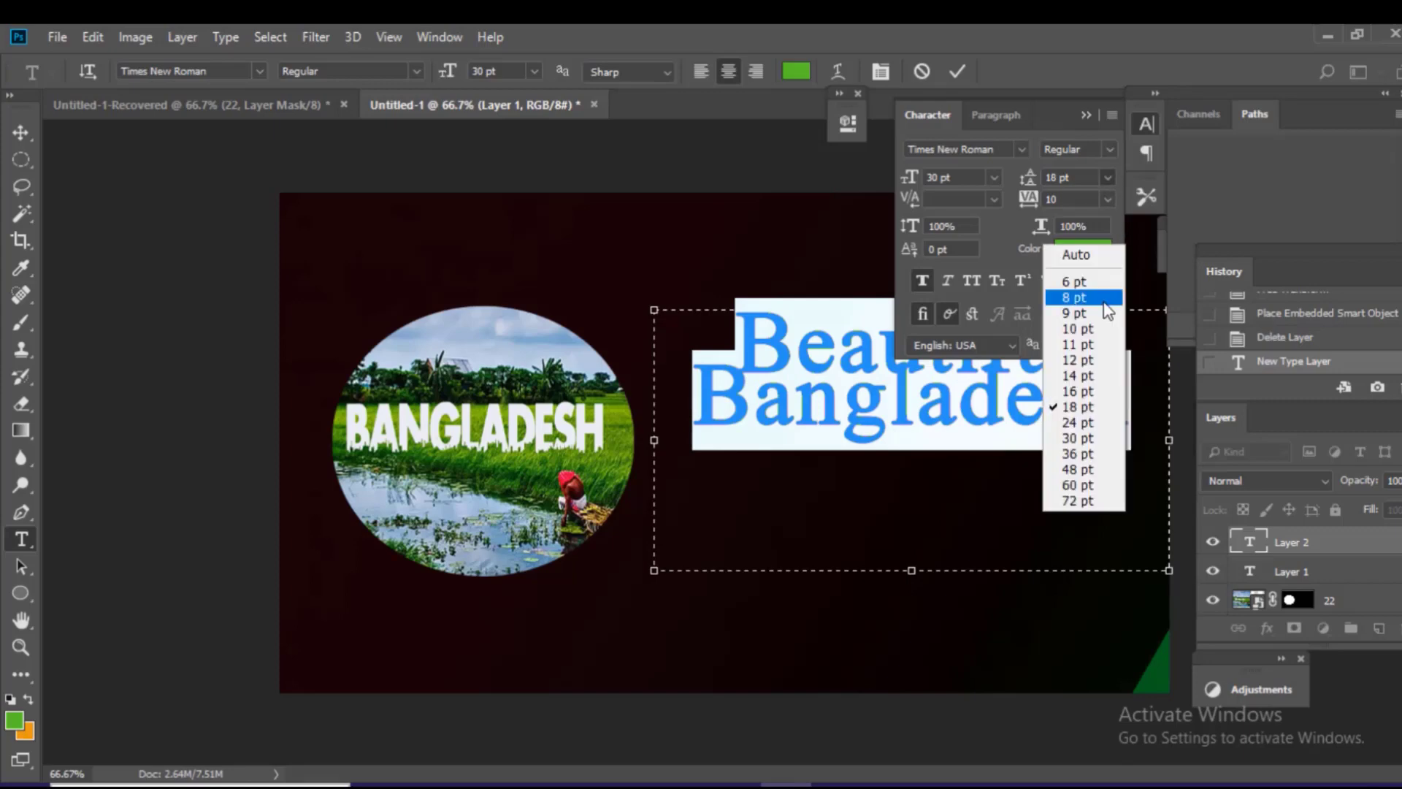
{"action": "left_click", "coordinate": [1099, 439]}
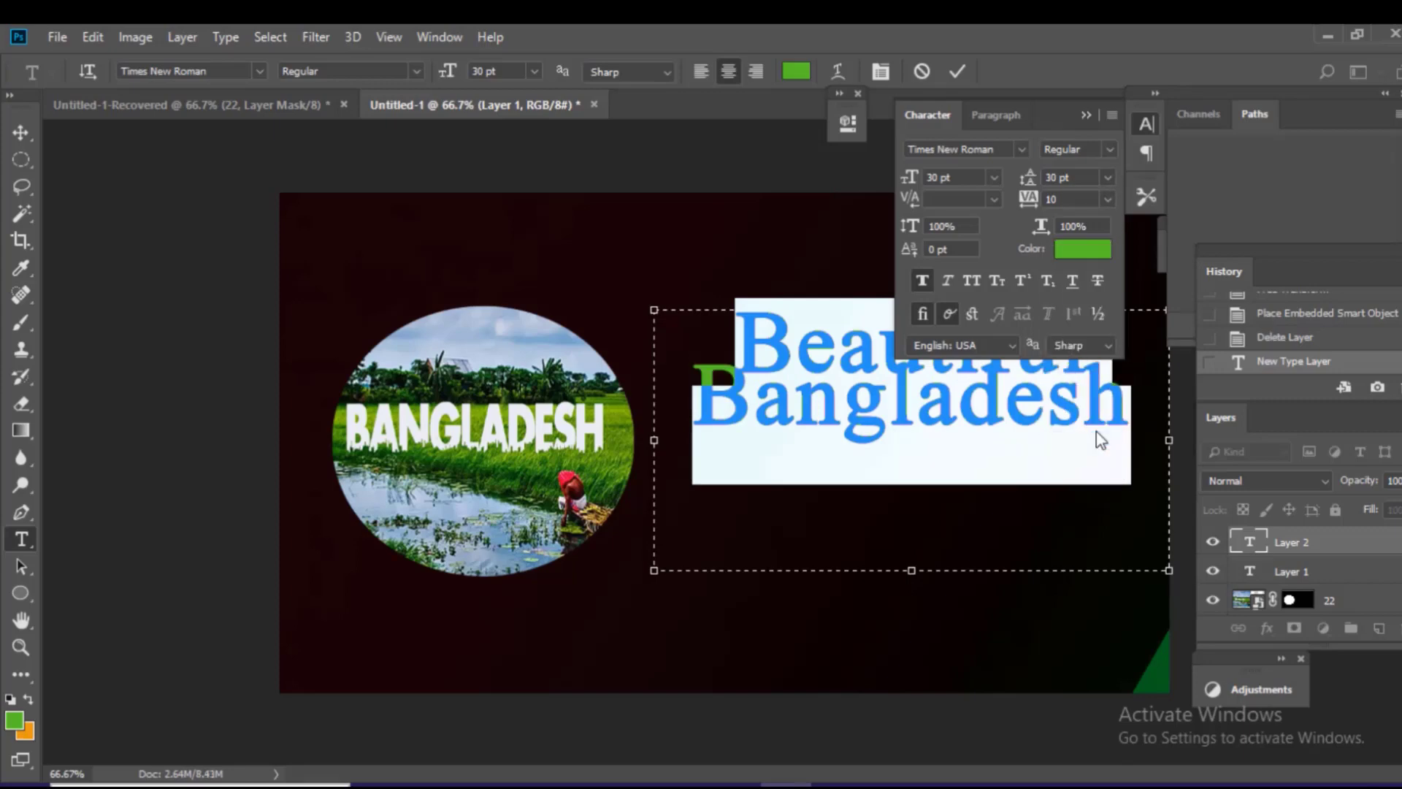
{"action": "left_click", "coordinate": [1088, 115]}
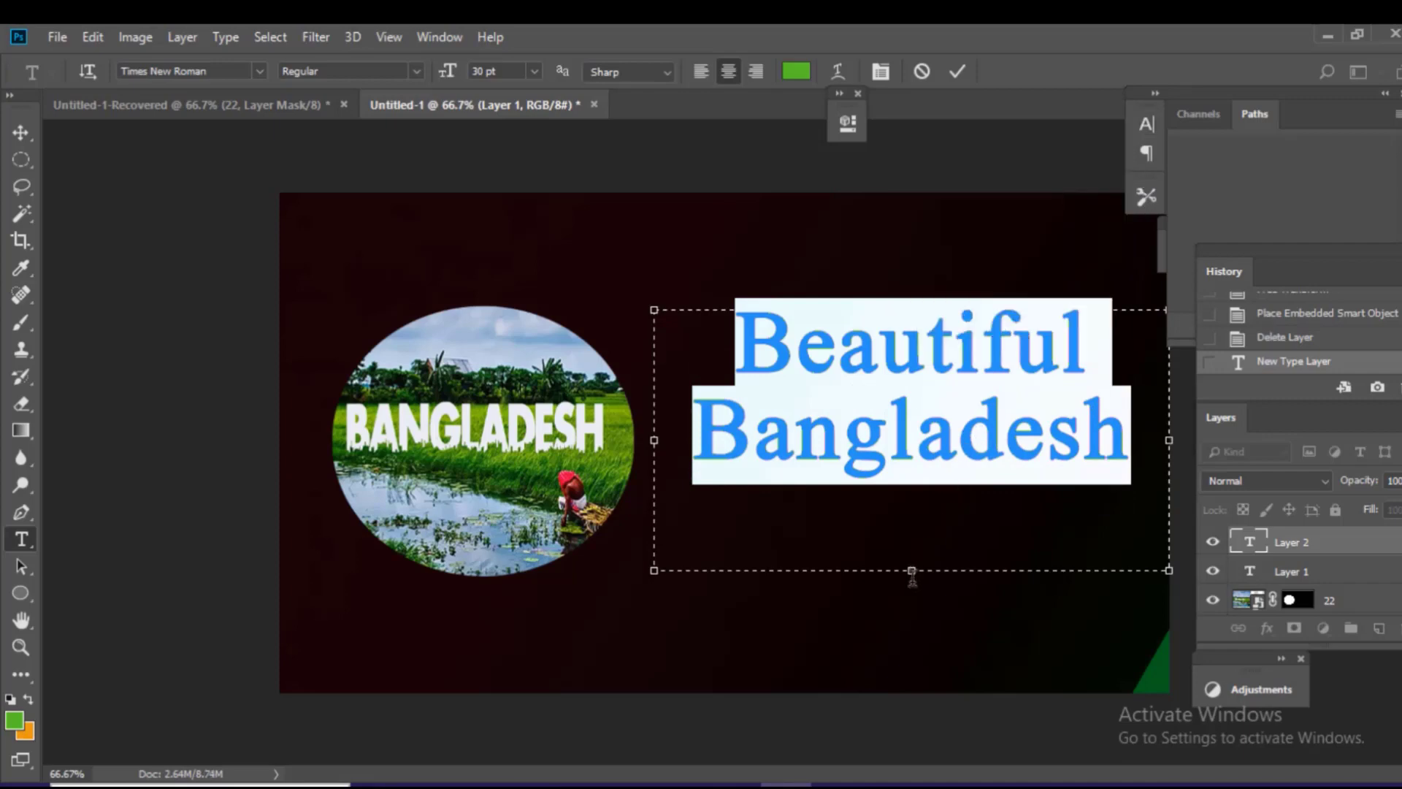
{"action": "left_click_drag", "start_coordinate": [911, 576], "coordinate": [912, 601]}
{"action": "key", "text": "ctrl+Return"}
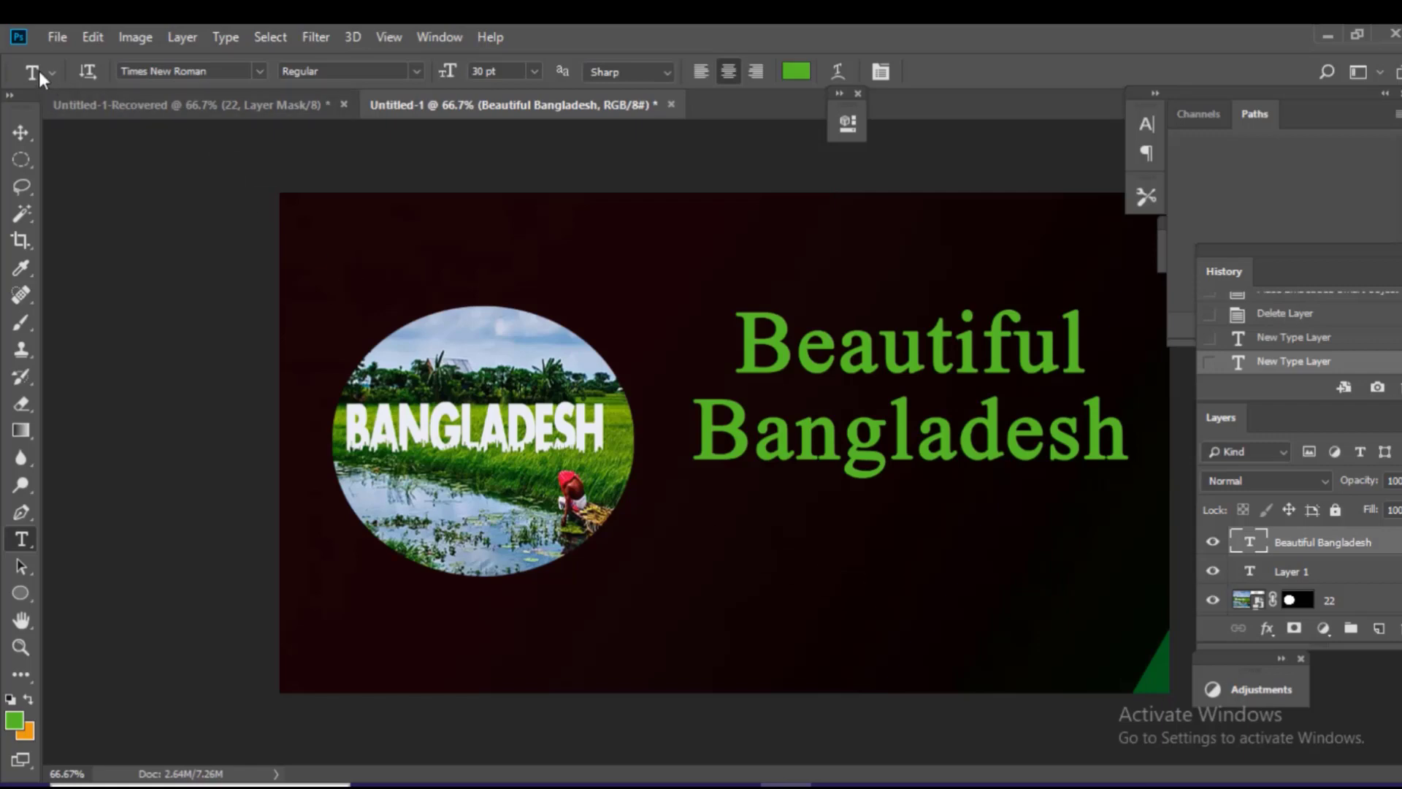
Save the design as a JPEG copy named Untitled-1 in the urban jungle font folder, accepting the JPEG options.
{"action": "left_click", "coordinate": [57, 37]}
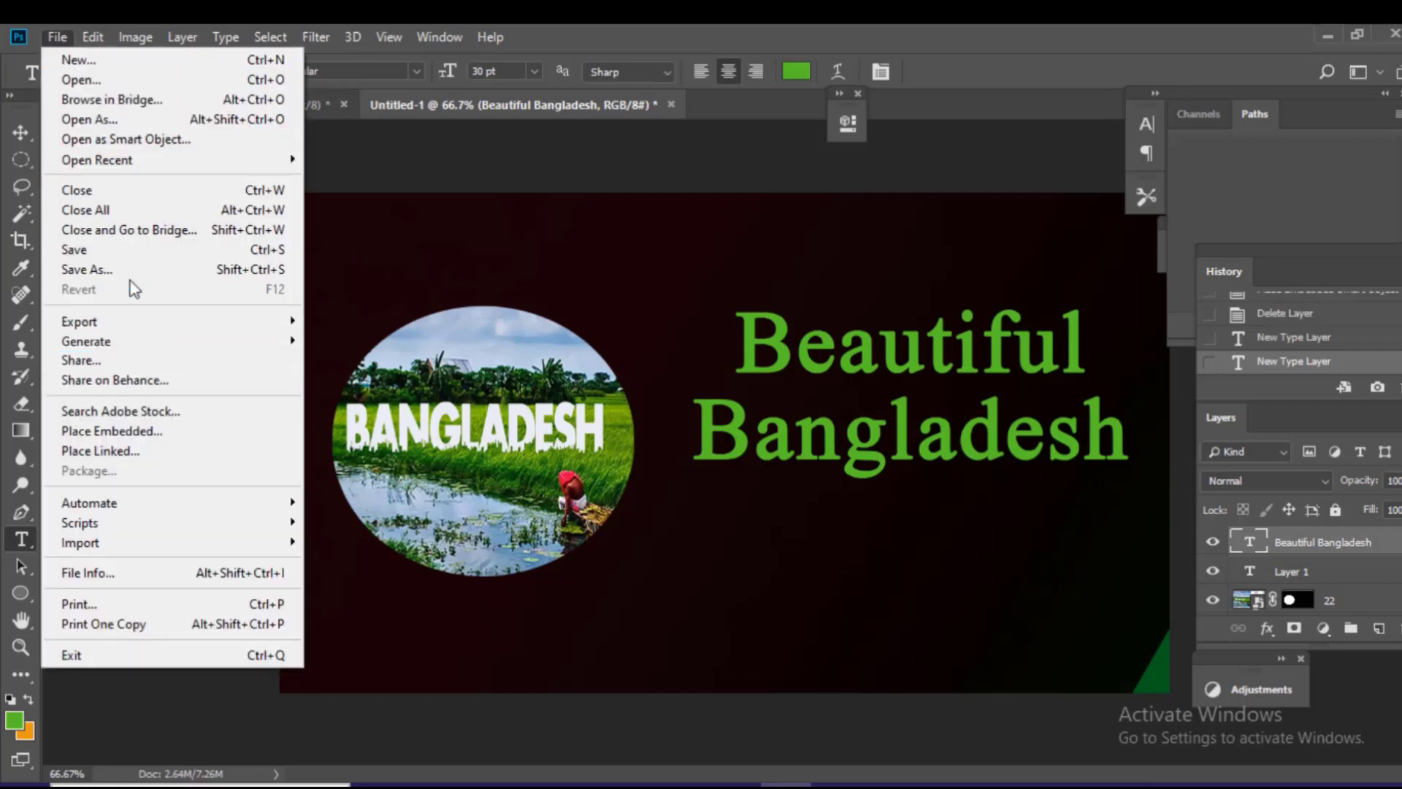
{"action": "left_click", "coordinate": [154, 276]}
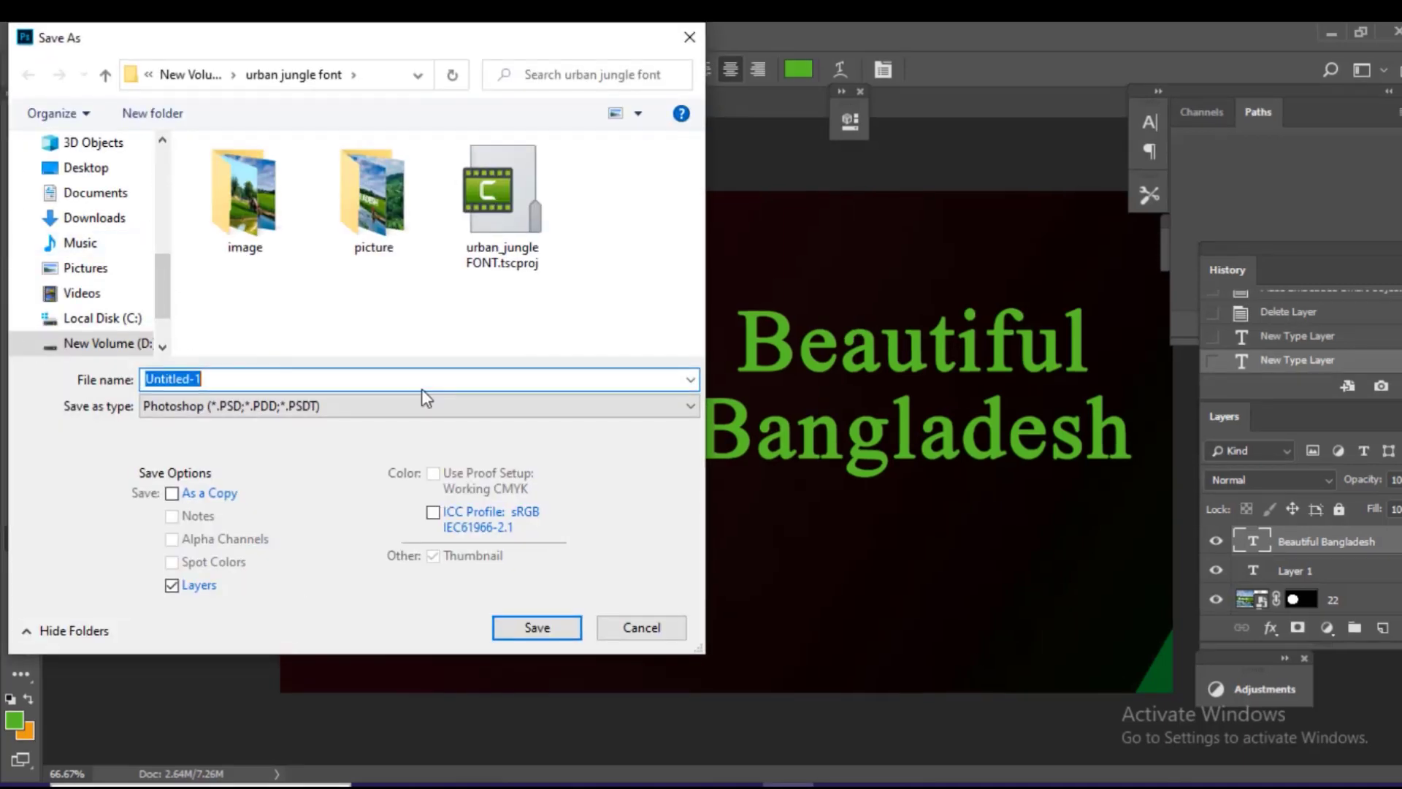
{"action": "left_click", "coordinate": [476, 410]}
{"action": "left_click", "coordinate": [398, 526]}
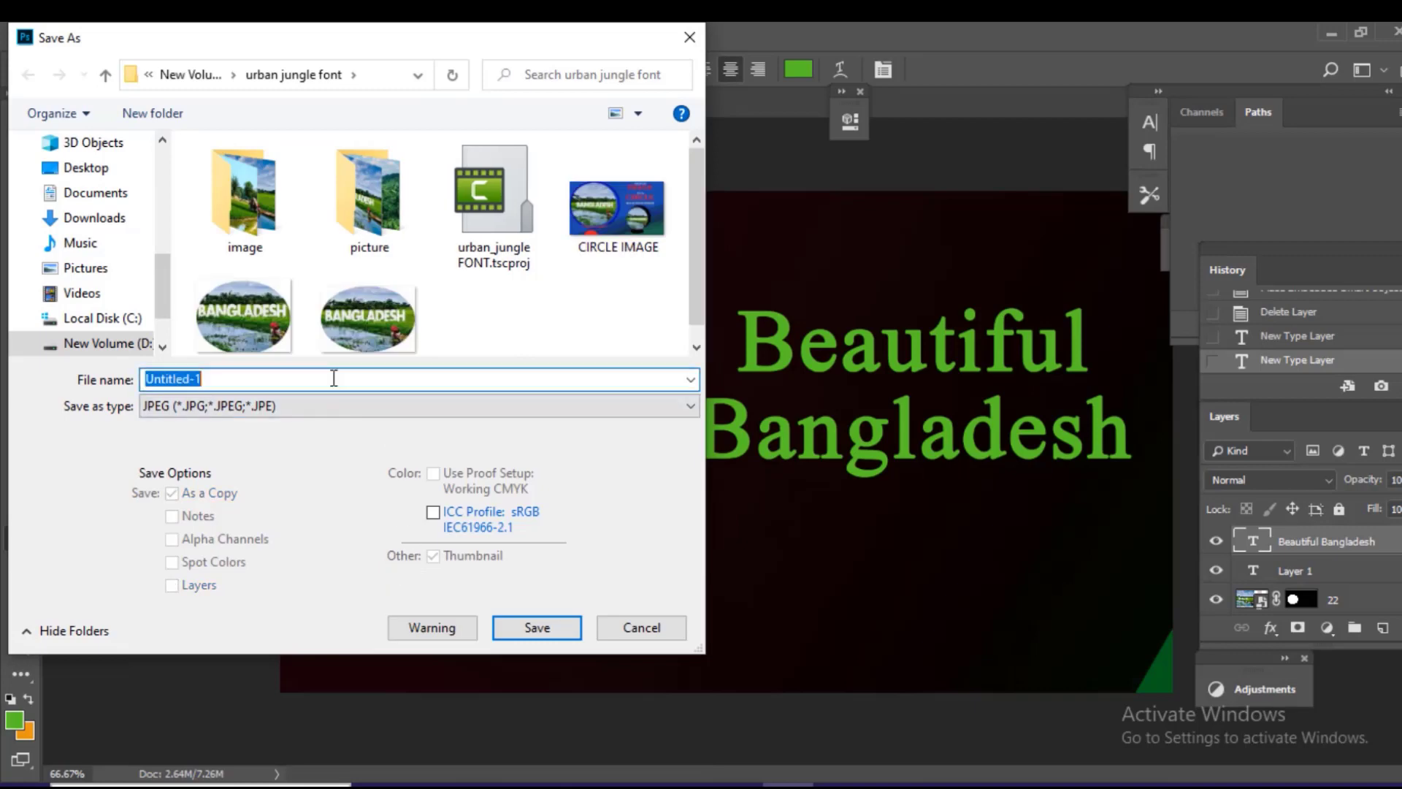
{"action": "left_click", "coordinate": [539, 628]}
{"action": "left_click", "coordinate": [821, 191]}
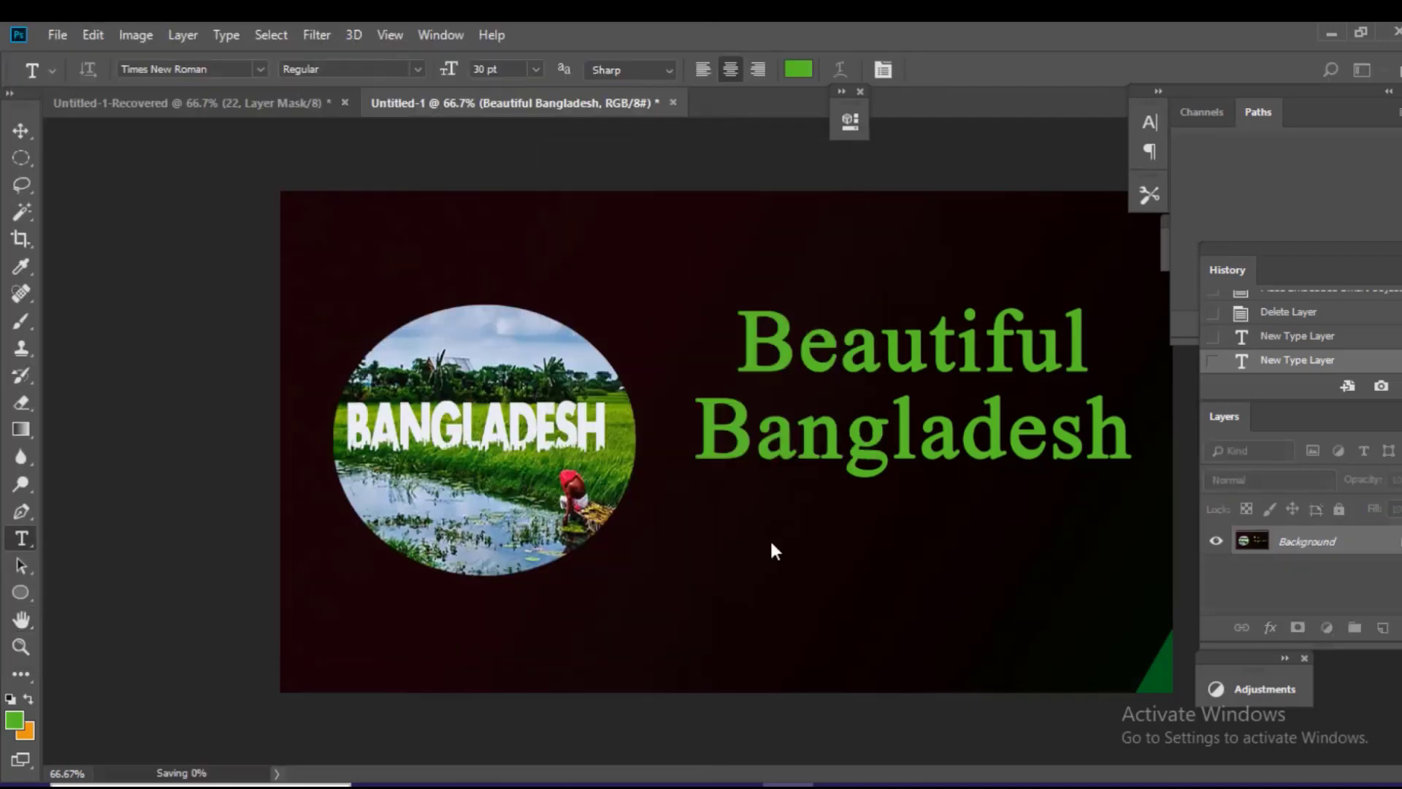
Enlarge the word "Bangladesh" to 36 pt with "Beautiful" smaller above it, and save the design as JPEG at Maximum quality 12.
{"action": "left_click", "coordinate": [848, 439]}
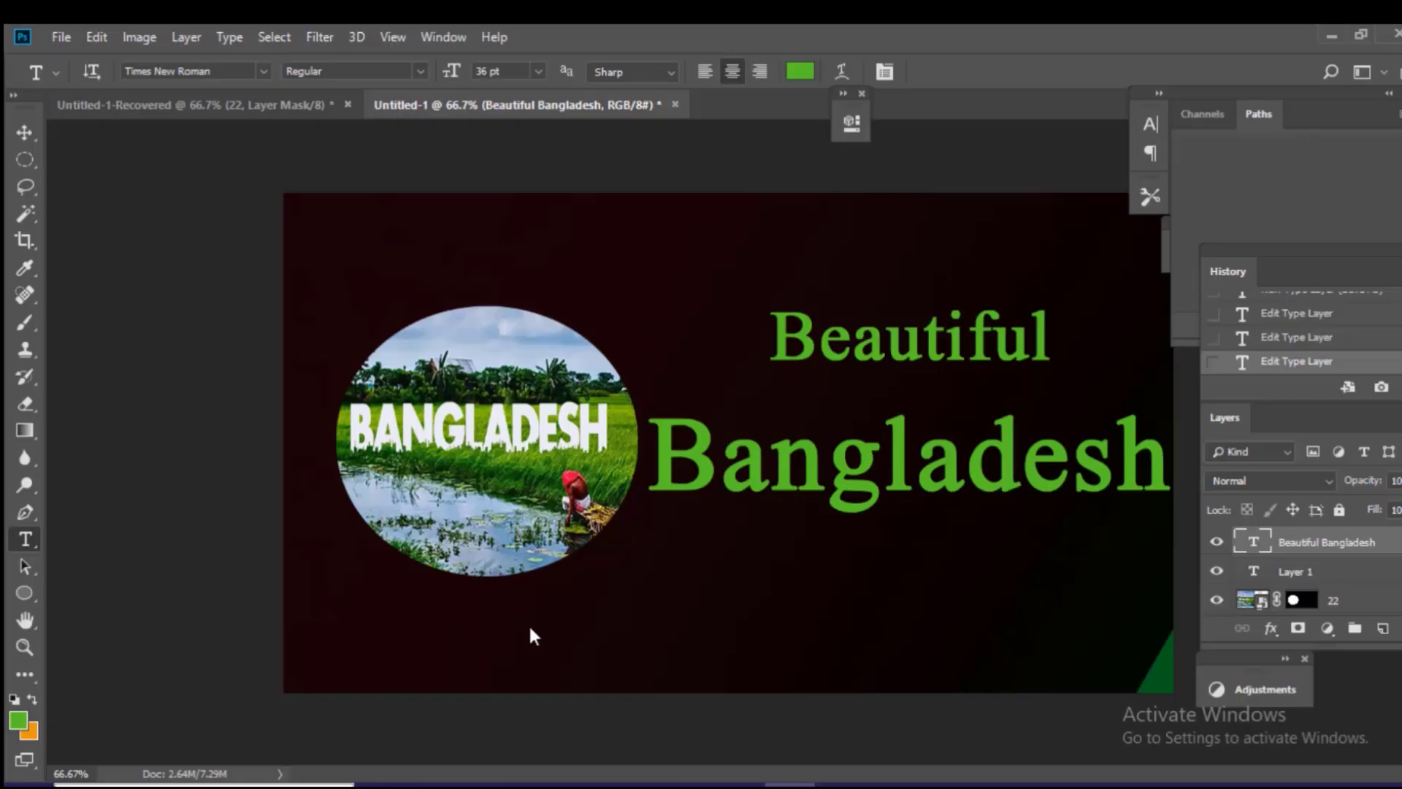
{"action": "key", "text": "ctrl+s"}
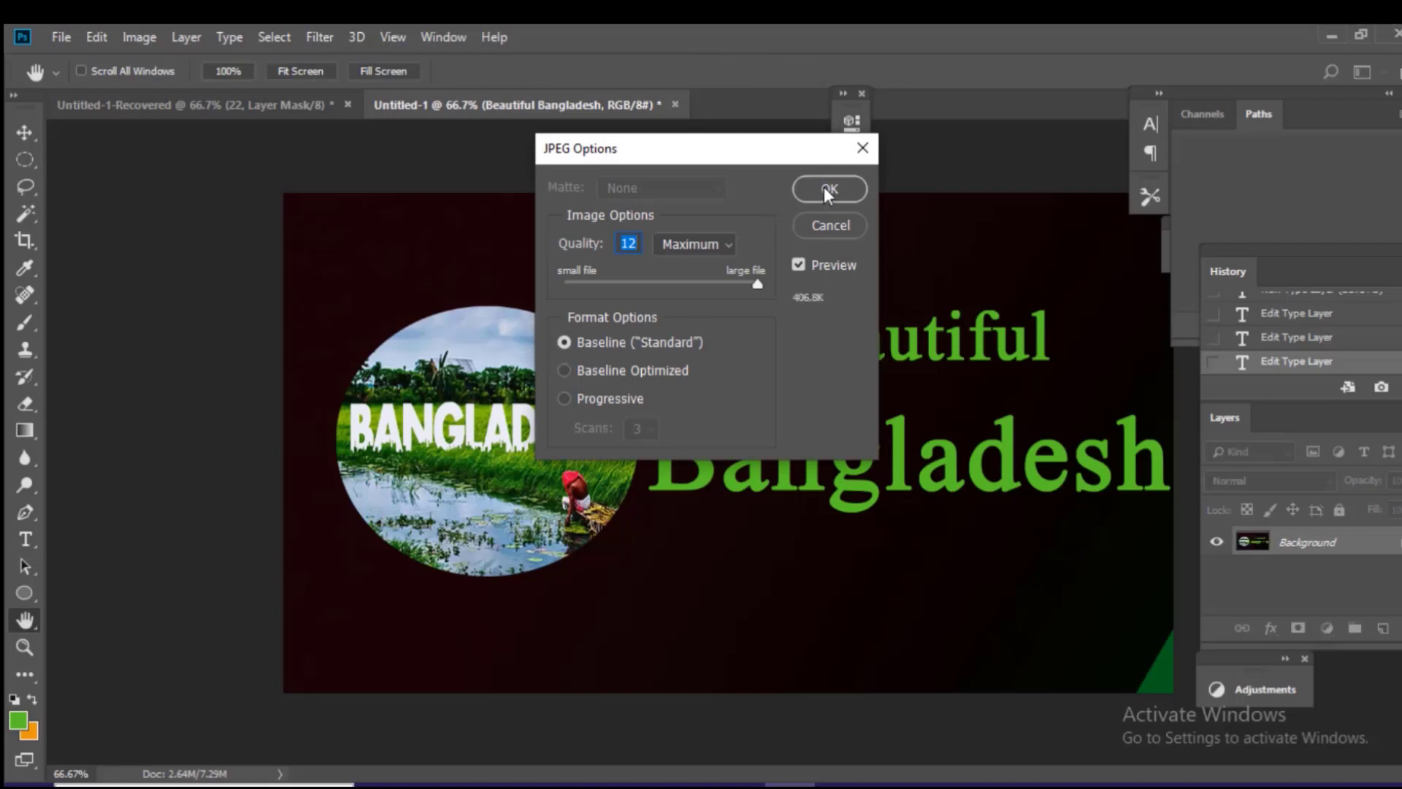
{"action": "left_click", "coordinate": [825, 188]}
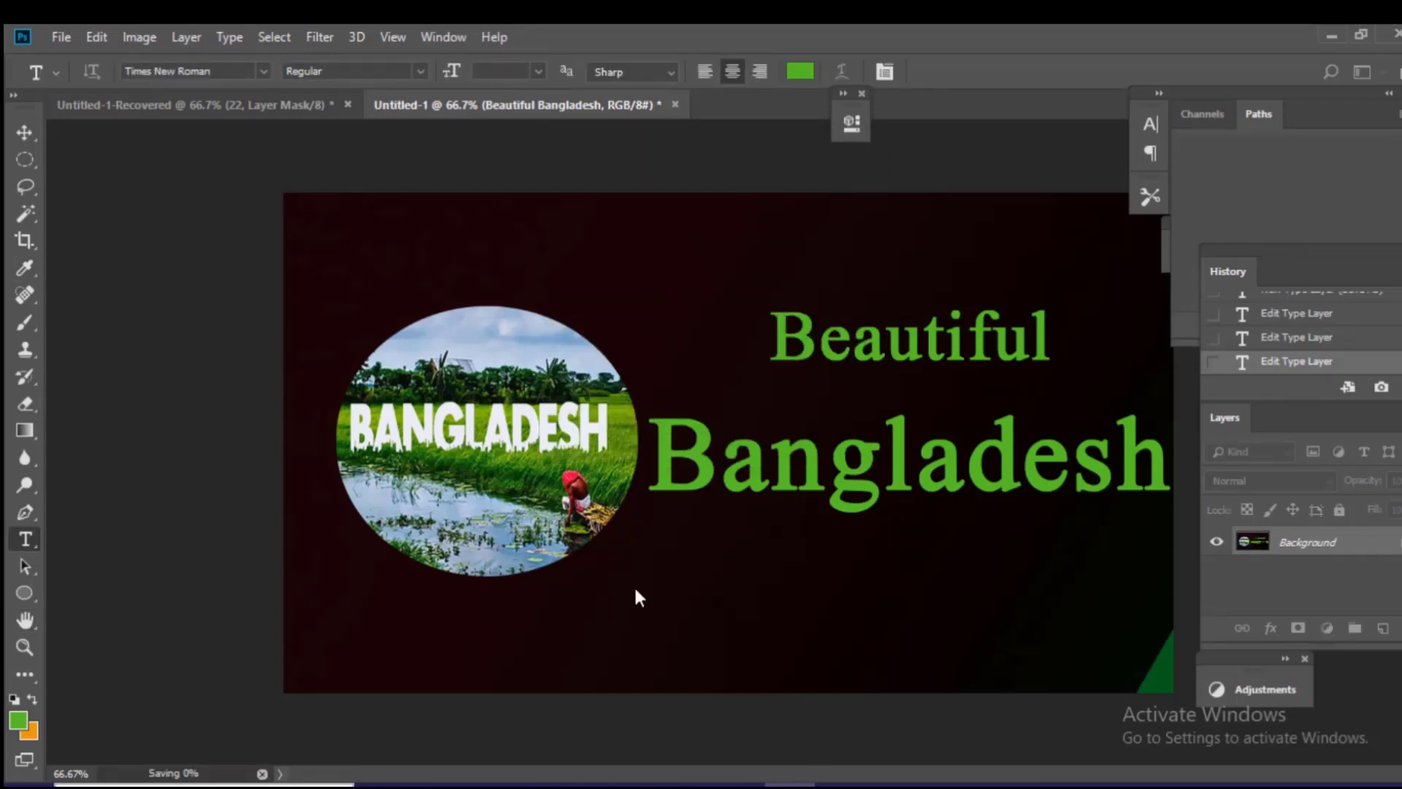